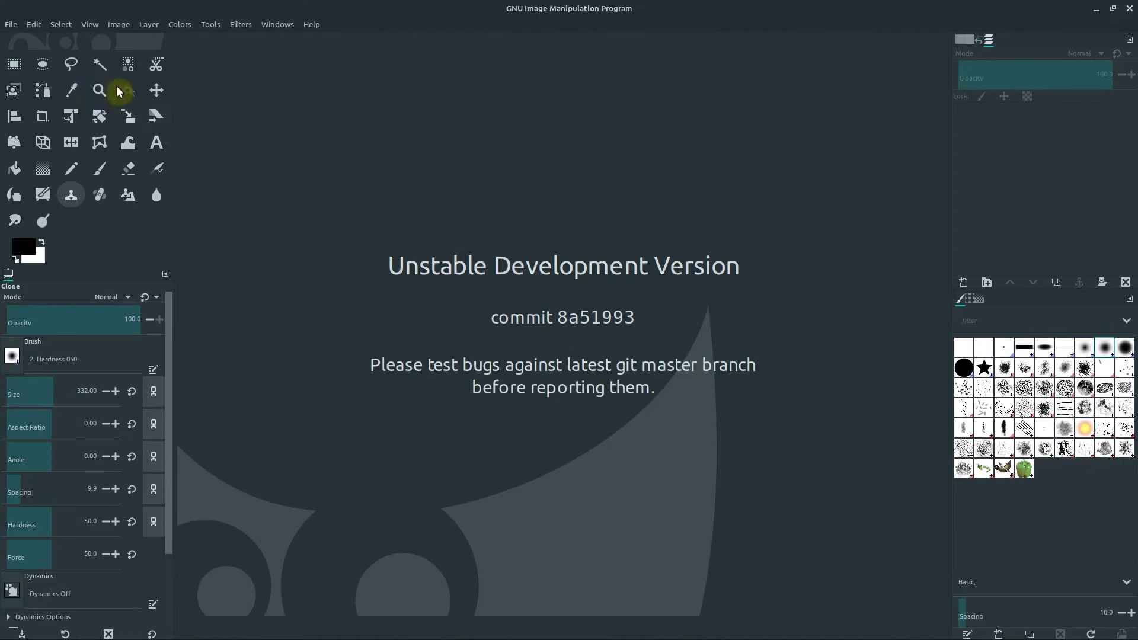
{"action": "left_click", "coordinate": [9, 26]}
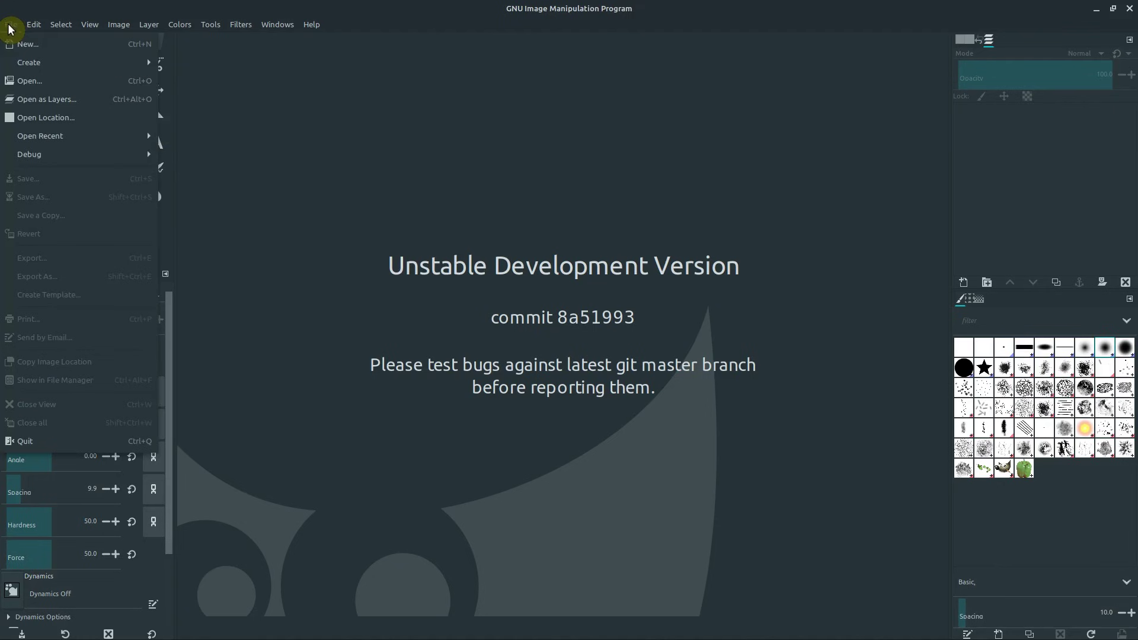
{"action": "left_click", "coordinate": [26, 80]}
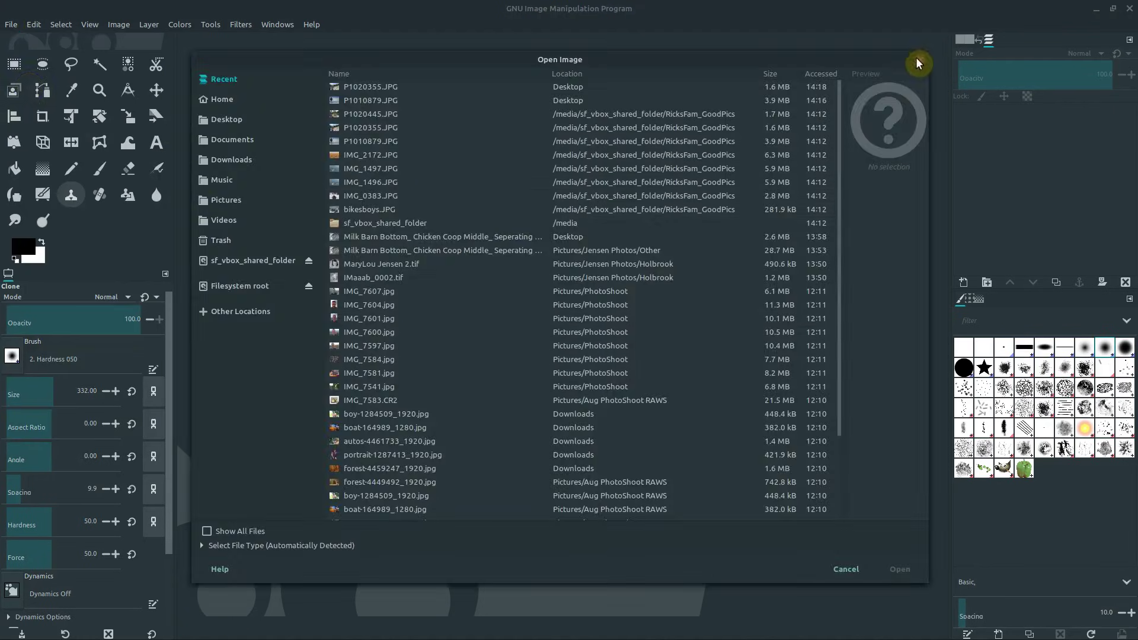
{"action": "left_click", "coordinate": [920, 59]}
Open the three images from the Desktop folder: the Milk Barn Bottom PNG, P1010879.JPG and P1020355.JPG.
{"action": "left_click", "coordinate": [100, 631]}
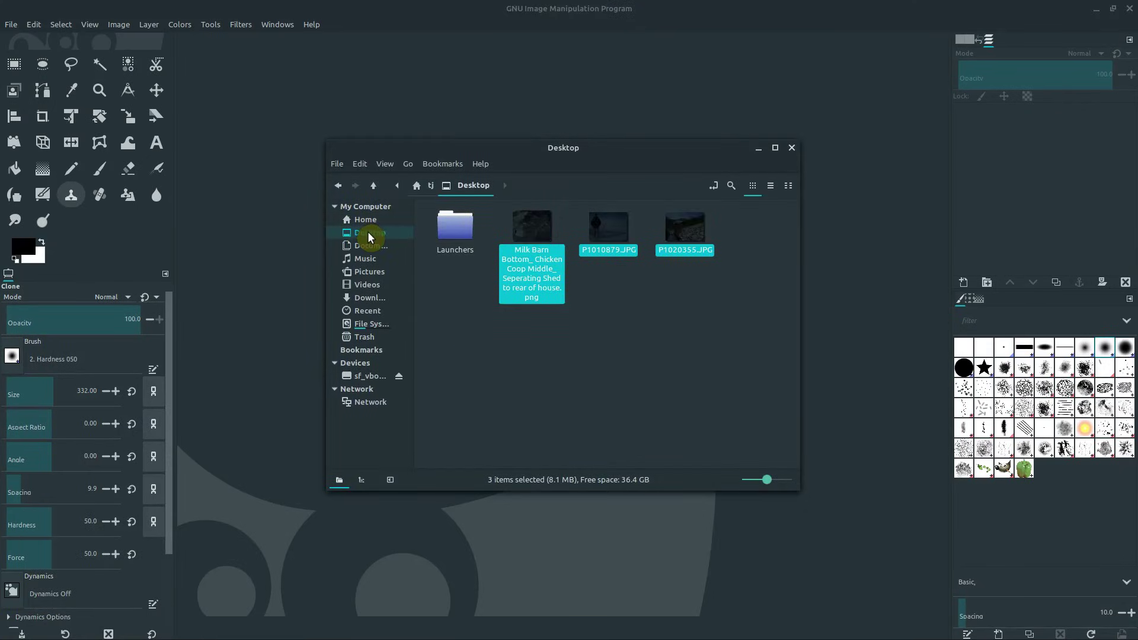
{"action": "left_click", "coordinate": [502, 345]}
{"action": "left_click_drag", "start_coordinate": [513, 343], "coordinate": [254, 284]}
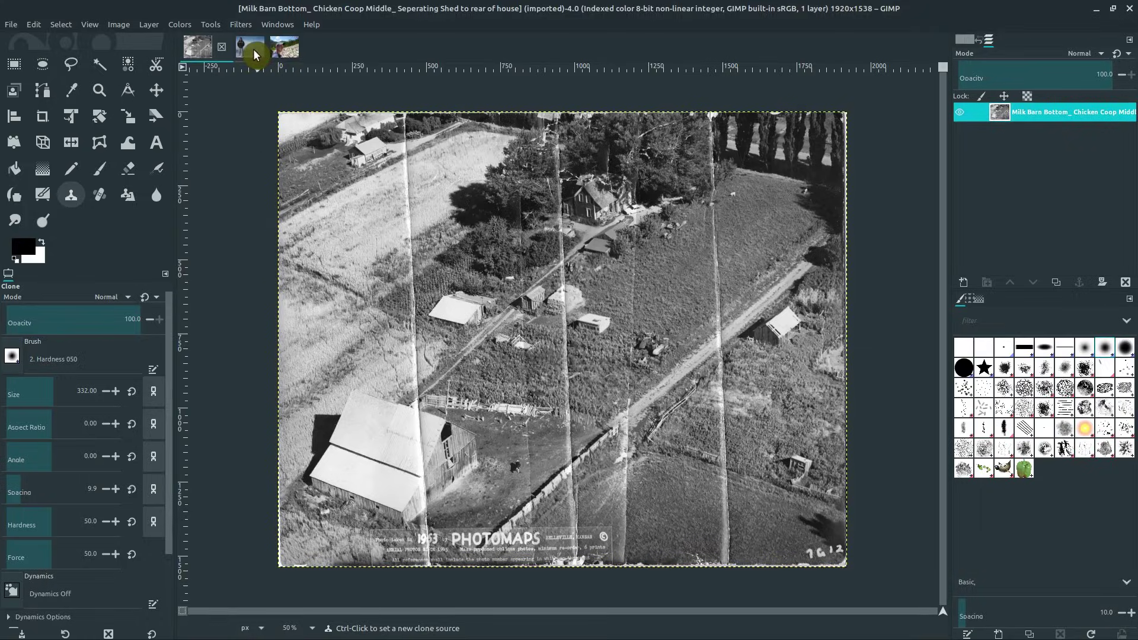
Review the two colour photos P1010879.JPG and P1020355.JPG, and bring the snow photo P1010879.JPG to the front.
{"action": "left_click", "coordinate": [253, 51]}
{"action": "left_click", "coordinate": [283, 50]}
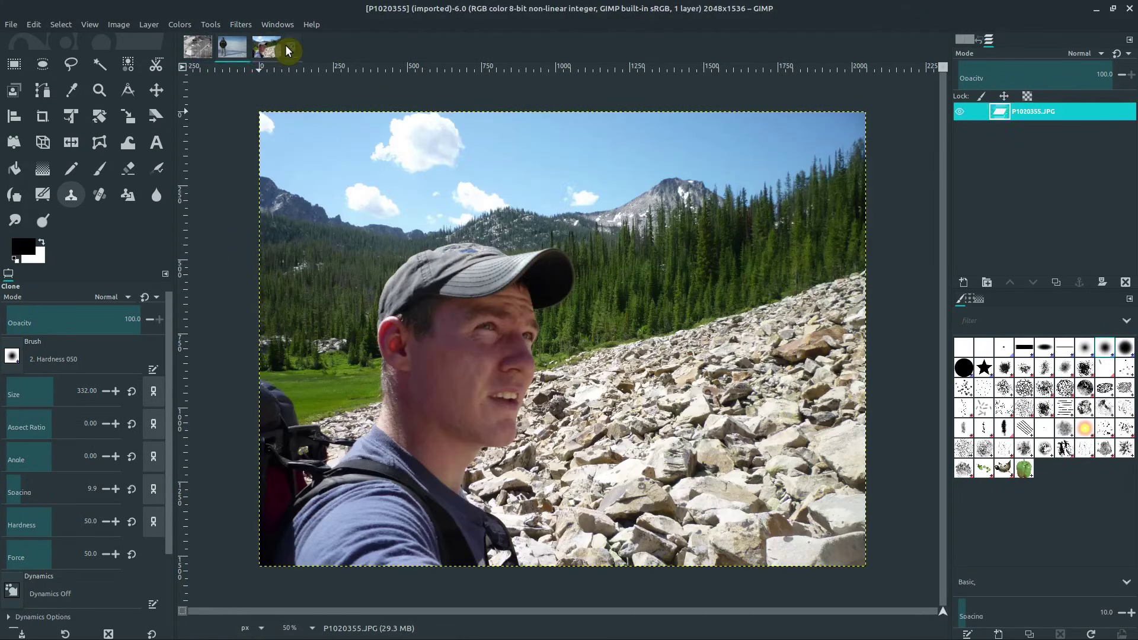
{"action": "left_click", "coordinate": [232, 47]}
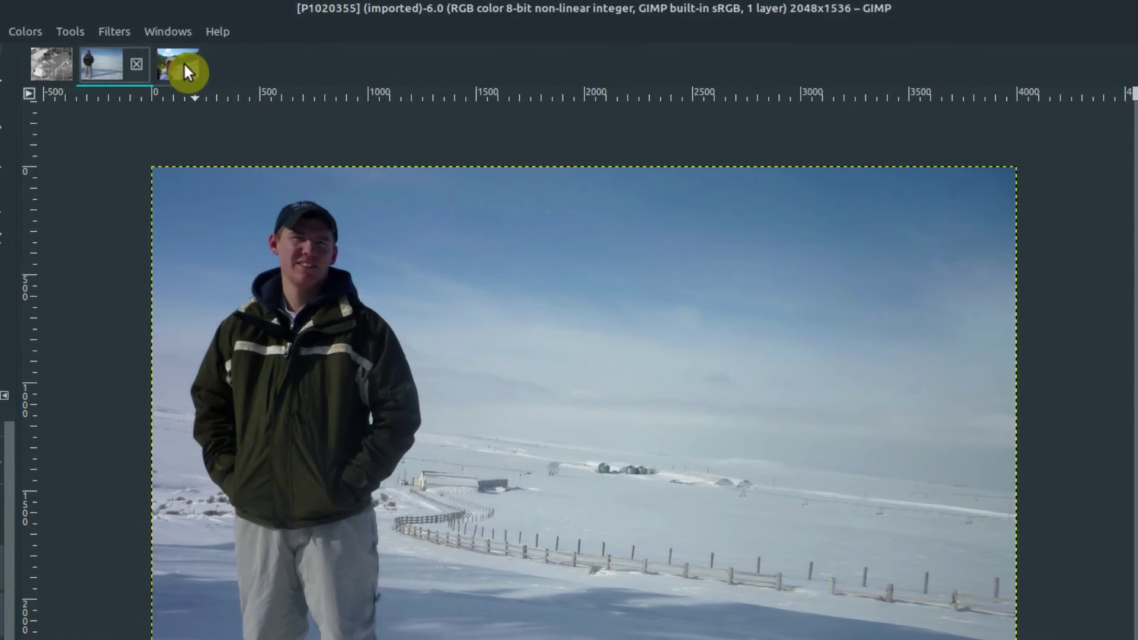
{"action": "left_click", "coordinate": [178, 63]}
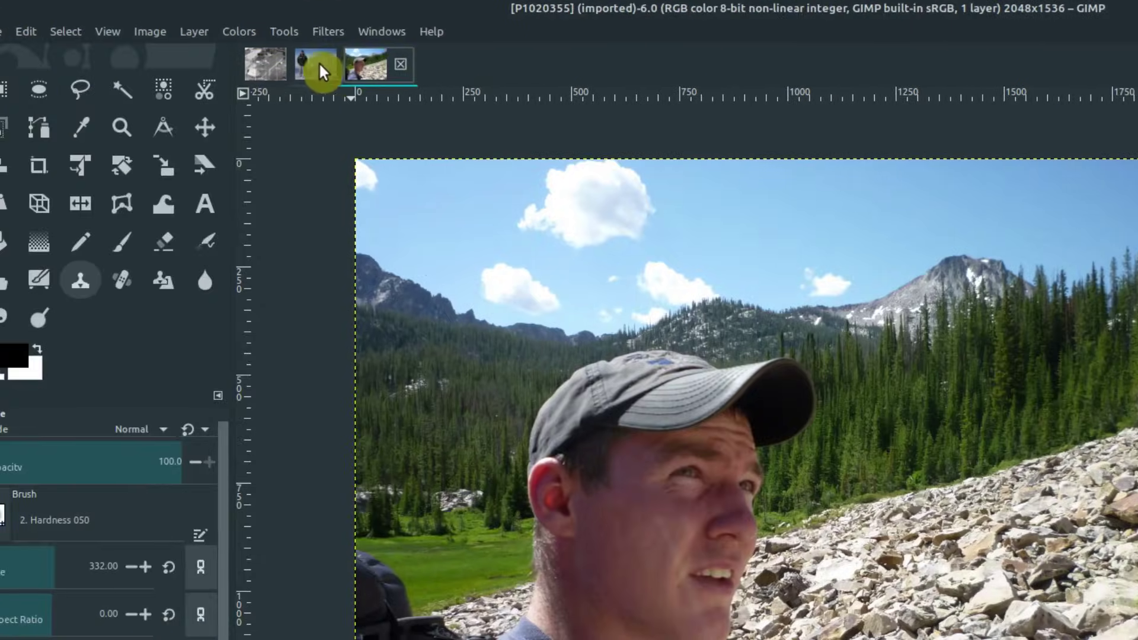
{"action": "left_click", "coordinate": [310, 63]}
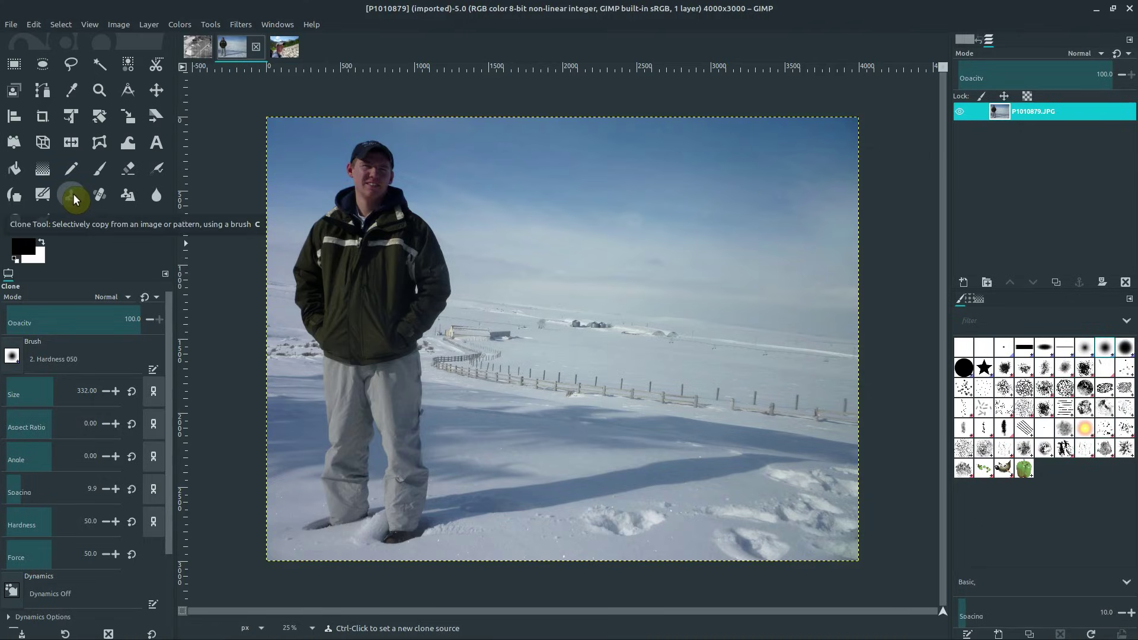
Activate the Clone tool and set its brush size to 310.
{"action": "key", "text": "c"}
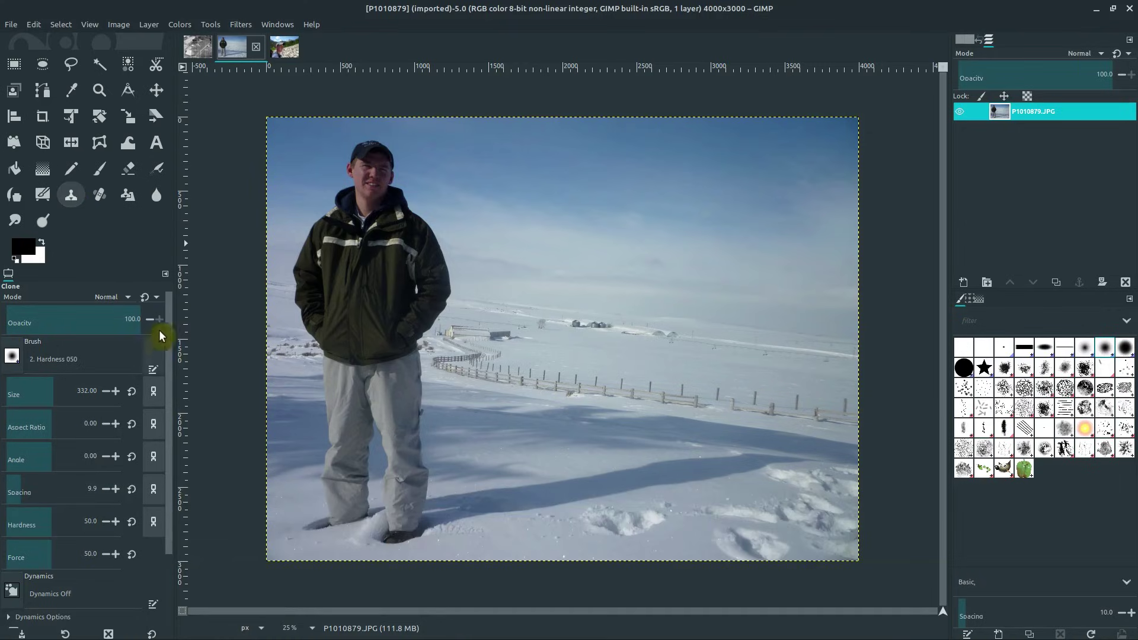
{"action": "left_click_drag", "start_coordinate": [167, 323], "coordinate": [167, 408]}
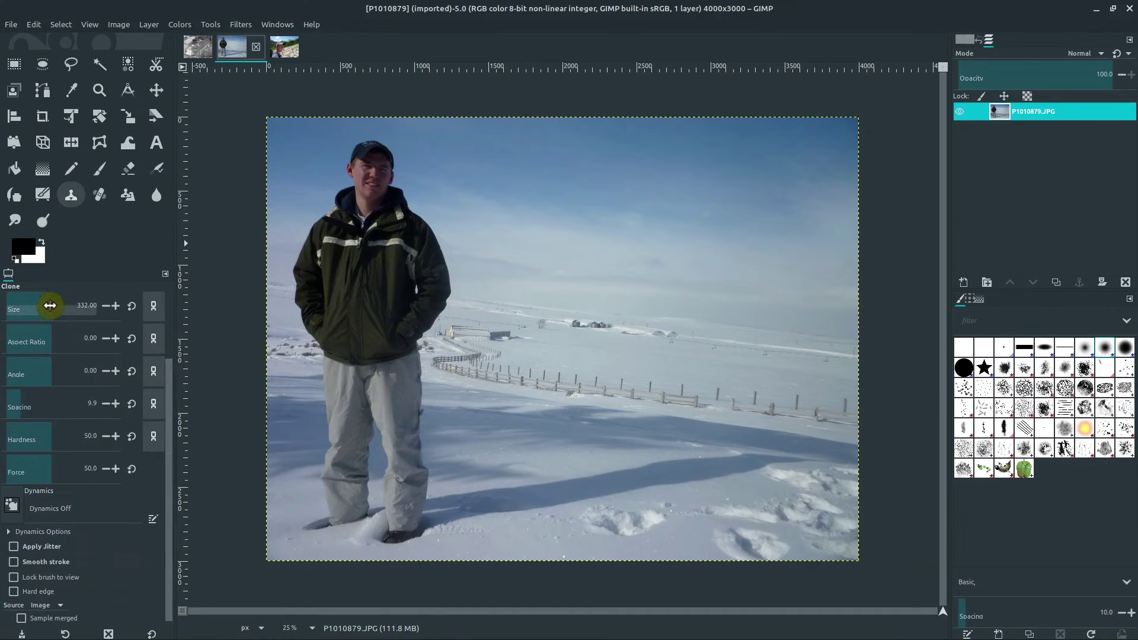
{"action": "left_click", "coordinate": [37, 303]}
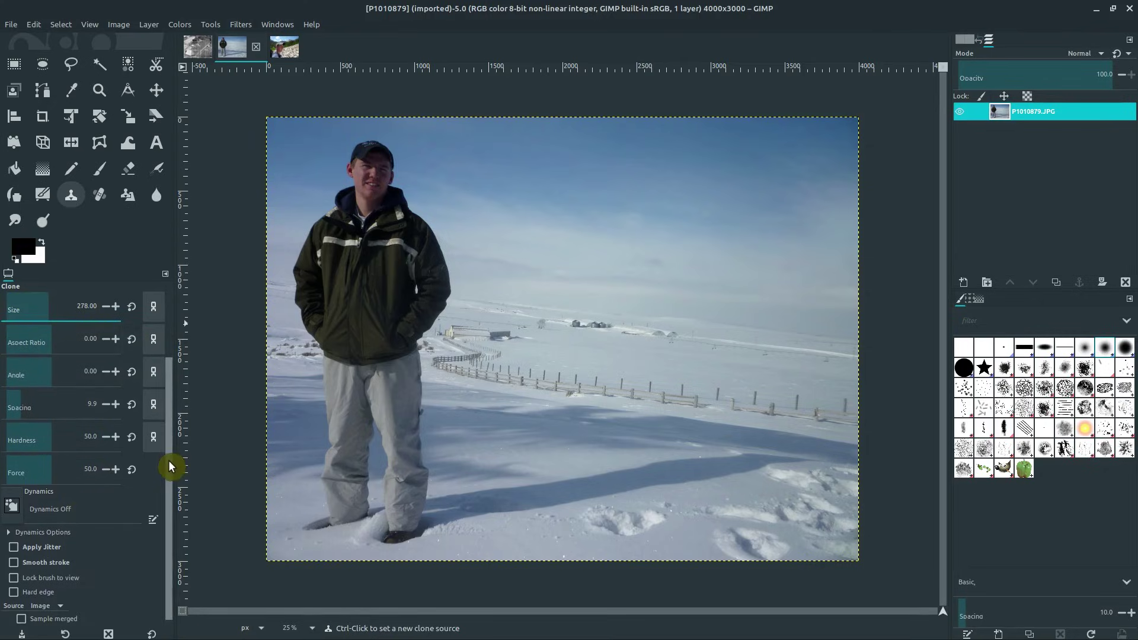
{"action": "scroll", "coordinate": [169, 467], "scroll_direction": "up", "scroll_amount": 3}
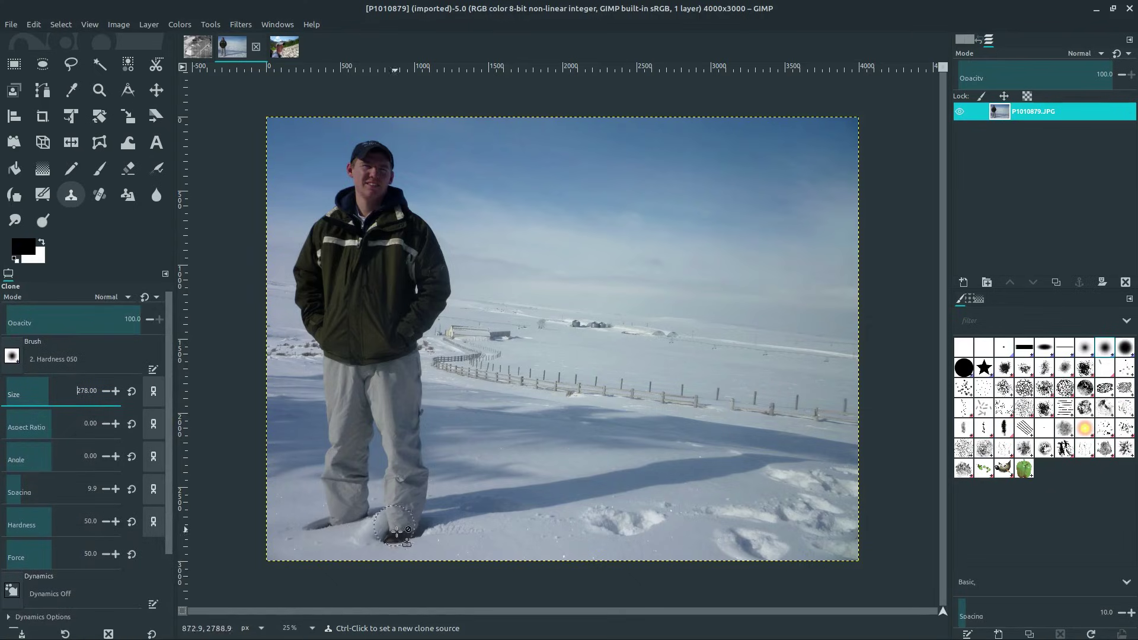
{"action": "left_click", "coordinate": [46, 393]}
{"action": "left_click_drag", "start_coordinate": [68, 392], "coordinate": [74, 388]}
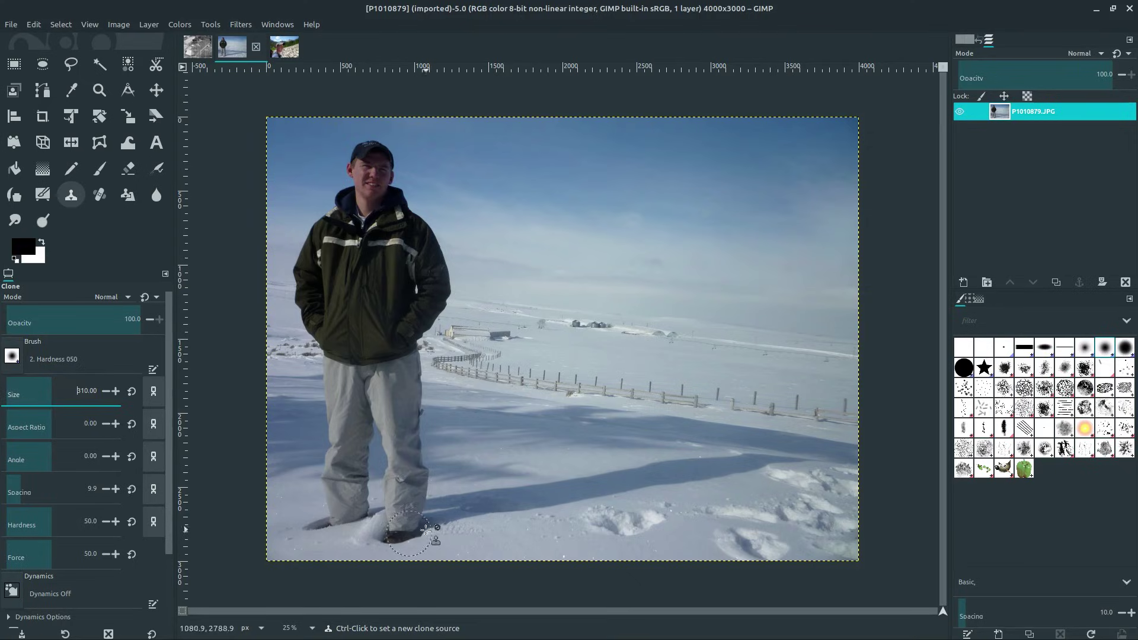
{"action": "left_click", "coordinate": [72, 201]}
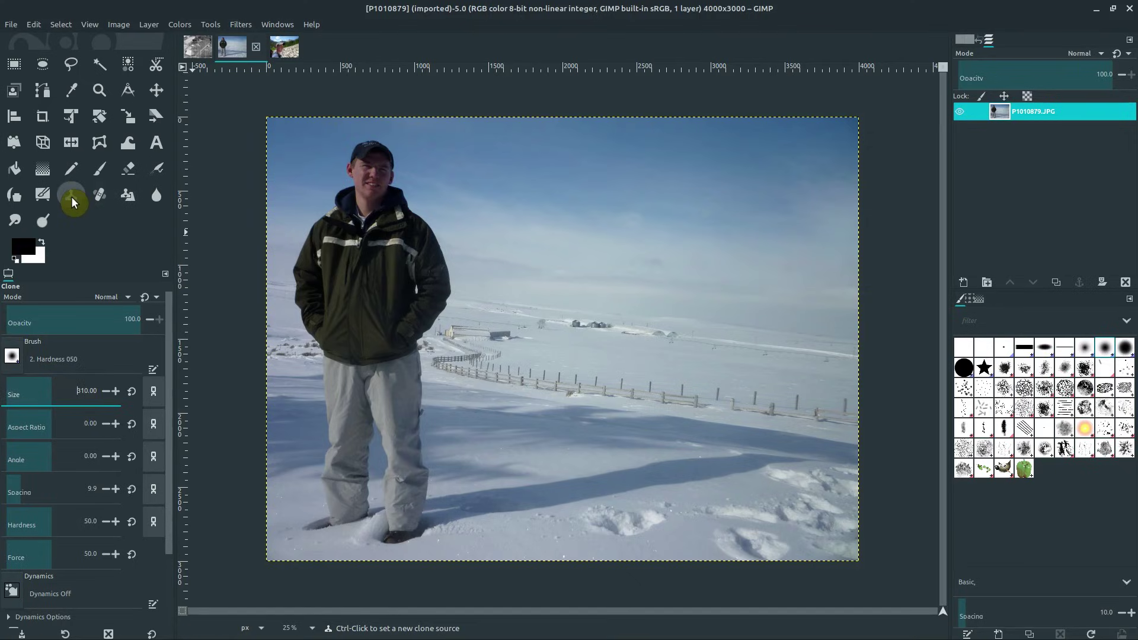
Try cloning the man's legs and boot into the sky of the snow photo, and undo it.
{"action": "left_click", "coordinate": [404, 527], "text": "ctrl"}
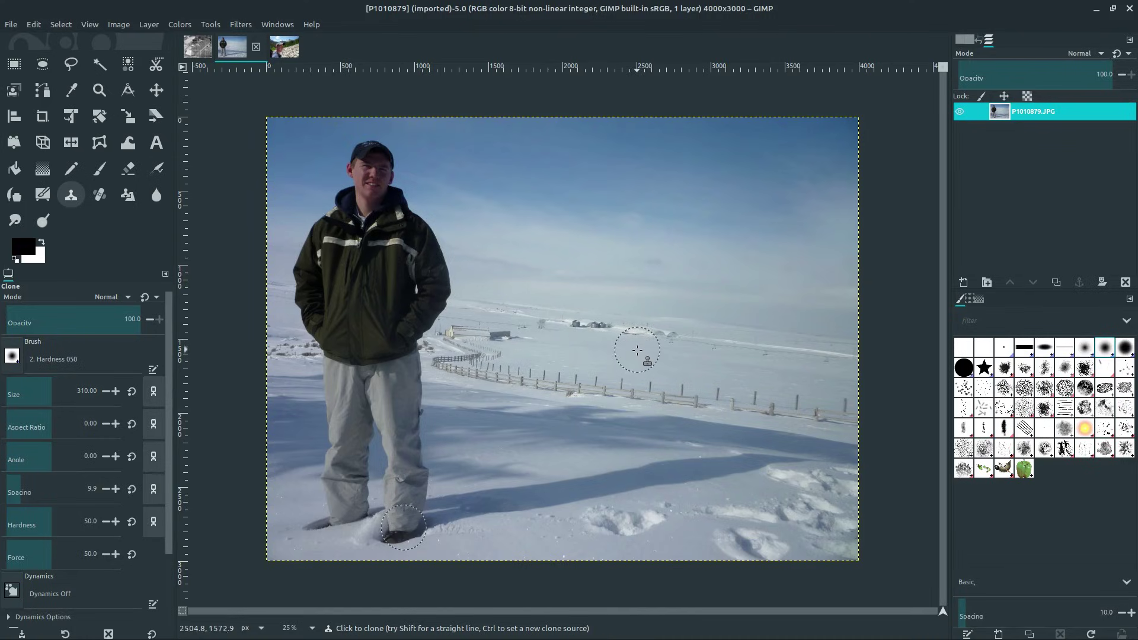
{"action": "mouse_move", "coordinate": [661, 280]}
{"action": "left_mouse_down"}
{"action": "mouse_move", "coordinate": [680, 300]}
{"action": "mouse_move", "coordinate": [658, 300]}
{"action": "mouse_move", "coordinate": [692, 279]}
{"action": "mouse_move", "coordinate": [650, 311]}
{"action": "mouse_move", "coordinate": [644, 261]}
{"action": "mouse_move", "coordinate": [690, 306]}
{"action": "mouse_move", "coordinate": [617, 276]}
{"action": "mouse_move", "coordinate": [694, 265]}
{"action": "mouse_move", "coordinate": [627, 299]}
{"action": "mouse_move", "coordinate": [635, 216]}
{"action": "mouse_move", "coordinate": [699, 275]}
{"action": "mouse_move", "coordinate": [540, 246]}
{"action": "mouse_move", "coordinate": [656, 192]}
{"action": "mouse_move", "coordinate": [629, 271]}
{"action": "mouse_move", "coordinate": [625, 174]}
{"action": "mouse_move", "coordinate": [657, 194]}
{"action": "mouse_move", "coordinate": [635, 154]}
{"action": "left_mouse_up"}
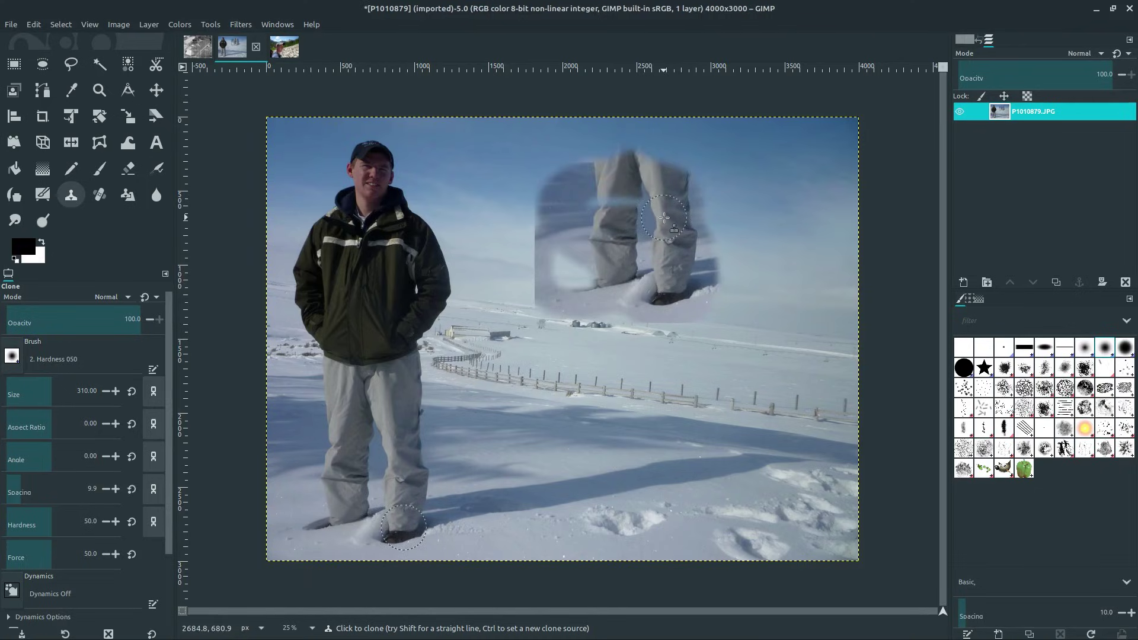
{"action": "key", "text": "ctrl+z"}
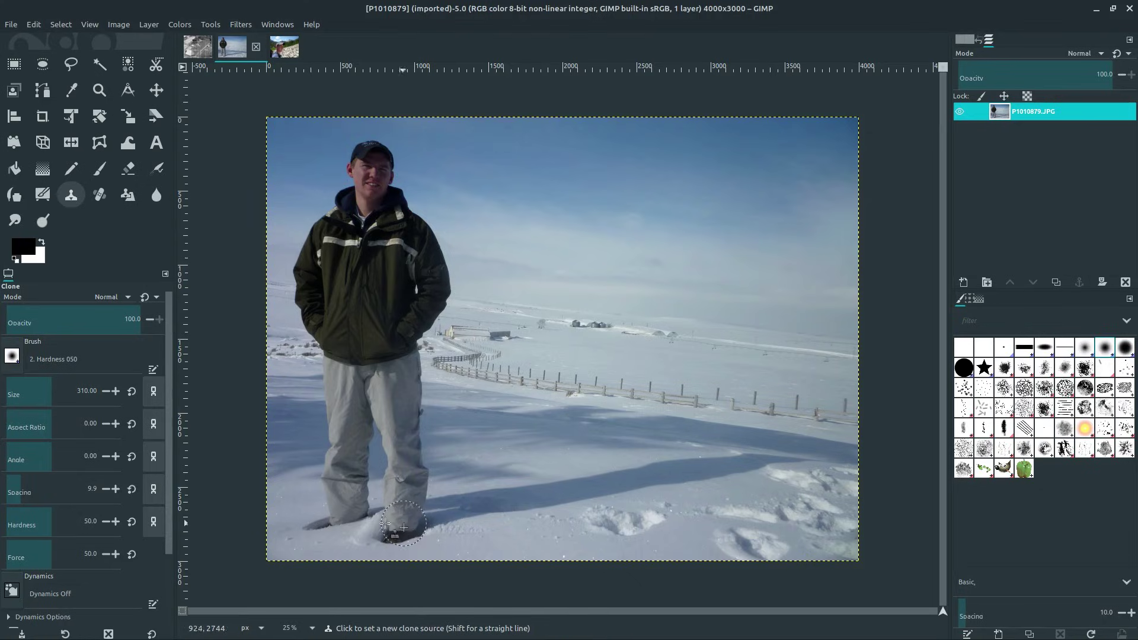
Clone the whole man from his boot up to his cap onto the empty snow and sky beside him.
{"action": "left_click", "coordinate": [346, 518], "text": "ctrl"}
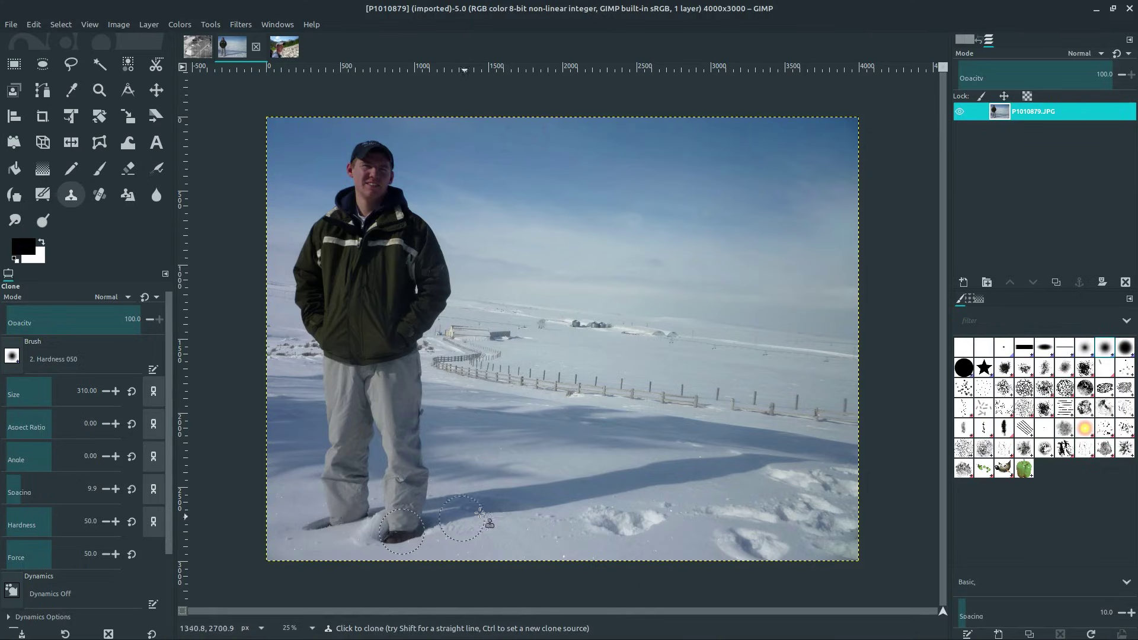
{"action": "mouse_move", "coordinate": [635, 526]}
{"action": "left_mouse_down"}
{"action": "mouse_move", "coordinate": [629, 496]}
{"action": "mouse_move", "coordinate": [645, 524]}
{"action": "mouse_move", "coordinate": [648, 401]}
{"action": "mouse_move", "coordinate": [641, 480]}
{"action": "mouse_move", "coordinate": [629, 393]}
{"action": "mouse_move", "coordinate": [624, 467]}
{"action": "mouse_move", "coordinate": [622, 379]}
{"action": "mouse_move", "coordinate": [610, 489]}
{"action": "mouse_move", "coordinate": [599, 447]}
{"action": "mouse_move", "coordinate": [595, 504]}
{"action": "mouse_move", "coordinate": [581, 528]}
{"action": "mouse_move", "coordinate": [549, 514]}
{"action": "mouse_move", "coordinate": [571, 478]}
{"action": "mouse_move", "coordinate": [585, 387]}
{"action": "mouse_move", "coordinate": [606, 394]}
{"action": "mouse_move", "coordinate": [630, 352]}
{"action": "mouse_move", "coordinate": [638, 380]}
{"action": "mouse_move", "coordinate": [640, 272]}
{"action": "mouse_move", "coordinate": [619, 331]}
{"action": "mouse_move", "coordinate": [633, 273]}
{"action": "mouse_move", "coordinate": [635, 326]}
{"action": "mouse_move", "coordinate": [668, 278]}
{"action": "mouse_move", "coordinate": [663, 251]}
{"action": "mouse_move", "coordinate": [630, 231]}
{"action": "mouse_move", "coordinate": [642, 245]}
{"action": "mouse_move", "coordinate": [638, 289]}
{"action": "mouse_move", "coordinate": [627, 267]}
{"action": "mouse_move", "coordinate": [582, 383]}
{"action": "mouse_move", "coordinate": [589, 303]}
{"action": "mouse_move", "coordinate": [622, 214]}
{"action": "mouse_move", "coordinate": [611, 145]}
{"action": "mouse_move", "coordinate": [589, 237]}
{"action": "mouse_move", "coordinate": [580, 193]}
{"action": "mouse_move", "coordinate": [535, 287]}
{"action": "mouse_move", "coordinate": [560, 271]}
{"action": "mouse_move", "coordinate": [566, 307]}
{"action": "mouse_move", "coordinate": [550, 304]}
{"action": "mouse_move", "coordinate": [566, 332]}
{"action": "mouse_move", "coordinate": [566, 435]}
{"action": "left_mouse_up"}
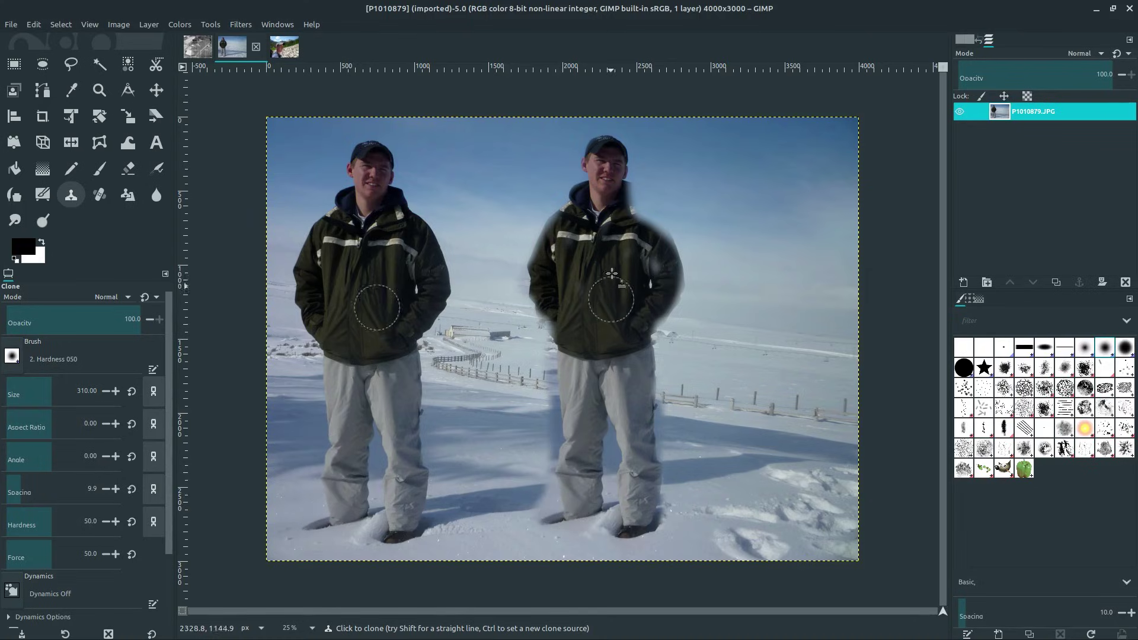
{"action": "mouse_move", "coordinate": [627, 203]}
{"action": "left_mouse_down"}
{"action": "mouse_move", "coordinate": [653, 227]}
{"action": "mouse_move", "coordinate": [644, 222]}
{"action": "mouse_move", "coordinate": [671, 287]}
{"action": "mouse_move", "coordinate": [645, 332]}
{"action": "mouse_move", "coordinate": [646, 284]}
{"action": "mouse_move", "coordinate": [611, 227]}
{"action": "mouse_move", "coordinate": [626, 197]}
{"action": "mouse_move", "coordinate": [548, 266]}
{"action": "mouse_move", "coordinate": [545, 302]}
{"action": "mouse_move", "coordinate": [578, 378]}
{"action": "left_mouse_up"}
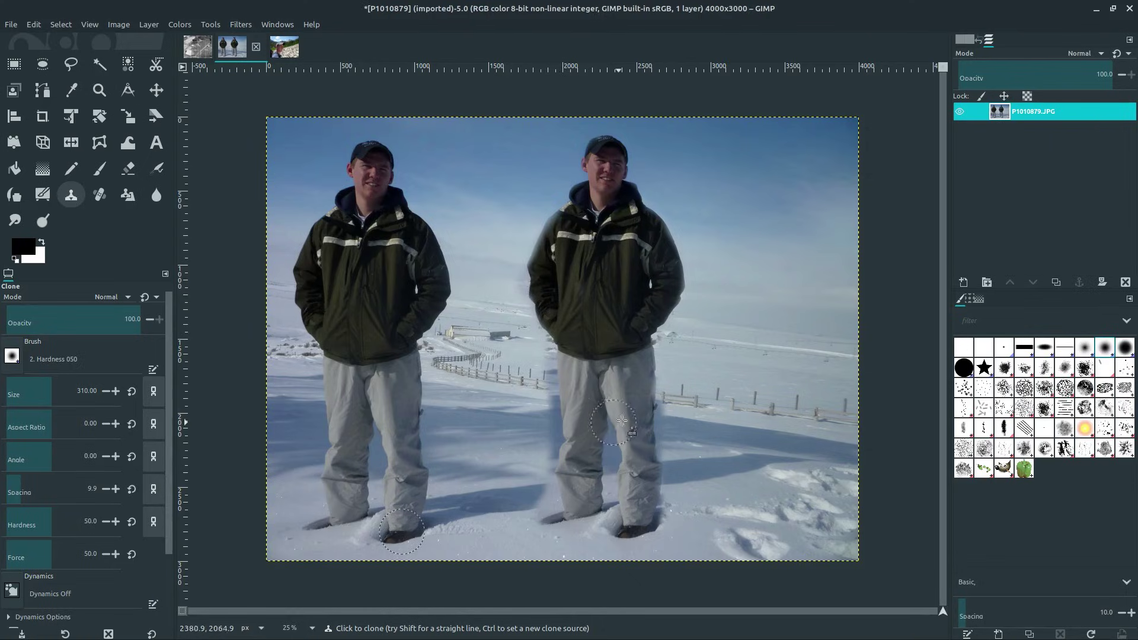
Try cloning from the original man's boot over the duplicate's shoulder and face, and undo the stroke.
{"action": "mouse_move", "coordinate": [640, 266]}
{"action": "left_mouse_down"}
{"action": "mouse_move", "coordinate": [633, 187]}
{"action": "mouse_move", "coordinate": [638, 264]}
{"action": "mouse_move", "coordinate": [647, 212]}
{"action": "mouse_move", "coordinate": [599, 298]}
{"action": "mouse_move", "coordinate": [654, 181]}
{"action": "mouse_move", "coordinate": [615, 236]}
{"action": "mouse_move", "coordinate": [633, 220]}
{"action": "left_mouse_up"}
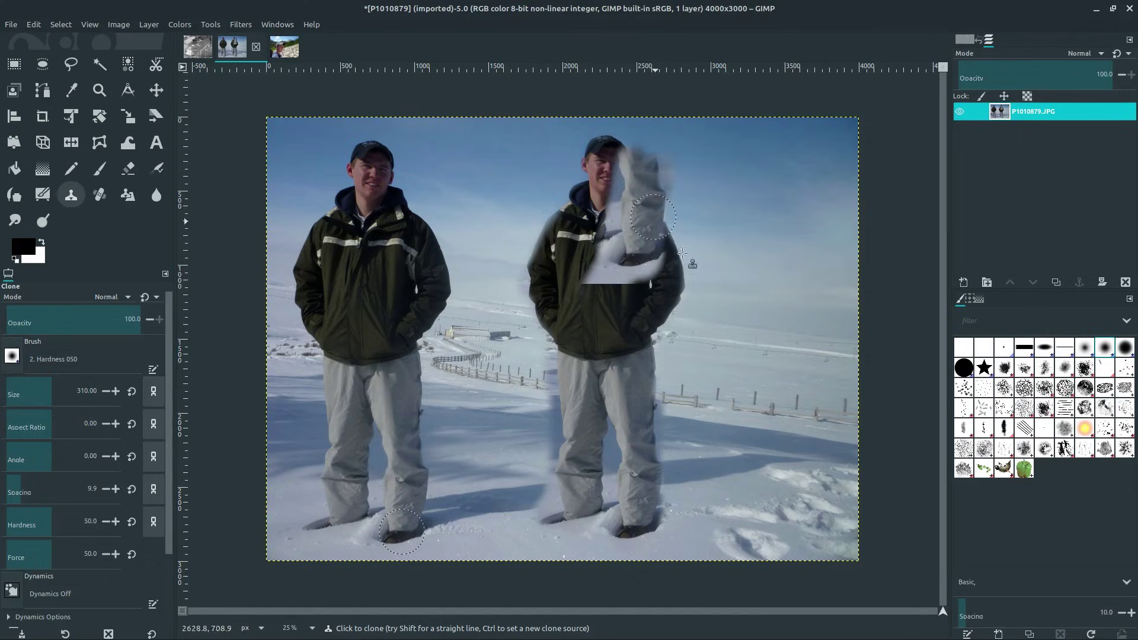
{"action": "key", "text": "ctrl+z"}
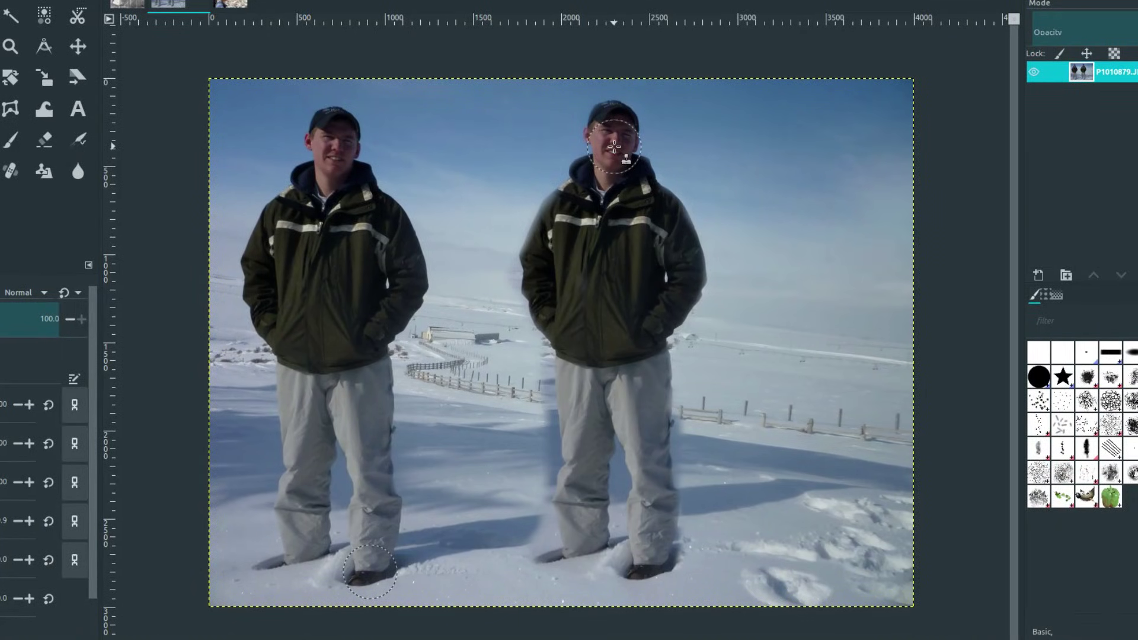
Set the duplicate man's face as the clone source and paint it on both sides of the original man's head.
{"action": "mouse_move", "coordinate": [614, 147]}
{"action": "left_mouse_down"}
{"action": "mouse_move", "coordinate": [631, 188]}
{"action": "mouse_move", "coordinate": [616, 130]}
{"action": "mouse_move", "coordinate": [614, 149]}
{"action": "left_mouse_up"}
{"action": "mouse_move", "coordinate": [306, 158]}
{"action": "left_mouse_down"}
{"action": "mouse_move", "coordinate": [362, 160]}
{"action": "mouse_move", "coordinate": [374, 138]}
{"action": "mouse_move", "coordinate": [323, 170]}
{"action": "mouse_move", "coordinate": [301, 145]}
{"action": "mouse_move", "coordinate": [381, 324]}
{"action": "mouse_move", "coordinate": [322, 143]}
{"action": "mouse_move", "coordinate": [348, 150]}
{"action": "mouse_move", "coordinate": [323, 143]}
{"action": "mouse_move", "coordinate": [335, 171]}
{"action": "left_mouse_up"}
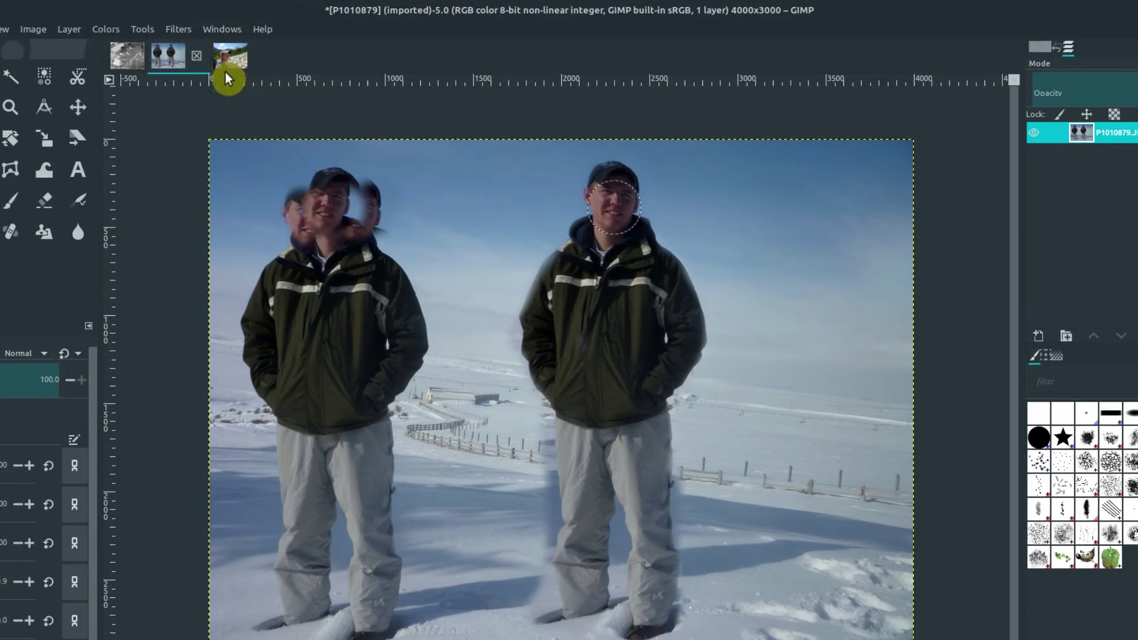
Switch to the mountain photo P1020355.JPG and clone rocks from the slope over the man's shoulder, neck and chin.
{"action": "left_click", "coordinate": [224, 59]}
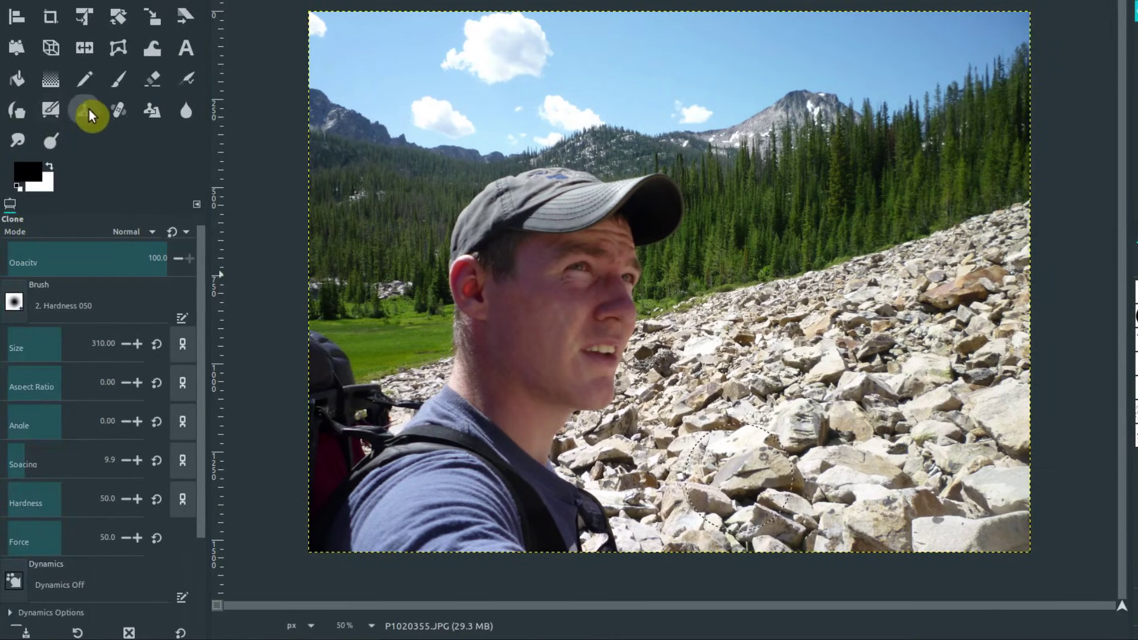
{"action": "mouse_move", "coordinate": [561, 446]}
{"action": "left_mouse_down"}
{"action": "mouse_move", "coordinate": [551, 468]}
{"action": "mouse_move", "coordinate": [545, 427]}
{"action": "mouse_move", "coordinate": [575, 362]}
{"action": "mouse_move", "coordinate": [548, 418]}
{"action": "mouse_move", "coordinate": [569, 480]}
{"action": "mouse_move", "coordinate": [521, 521]}
{"action": "mouse_move", "coordinate": [474, 486]}
{"action": "mouse_move", "coordinate": [565, 366]}
{"action": "mouse_move", "coordinate": [592, 403]}
{"action": "left_mouse_up"}
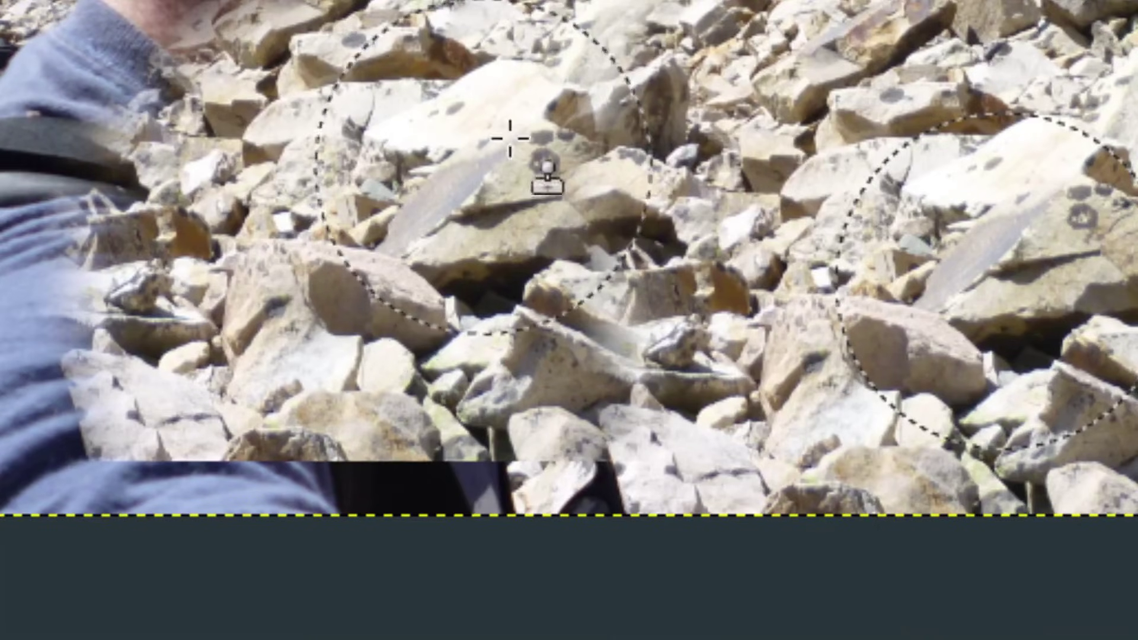
{"action": "scroll", "coordinate": [510, 138], "scroll_direction": "up", "scroll_amount": 3}
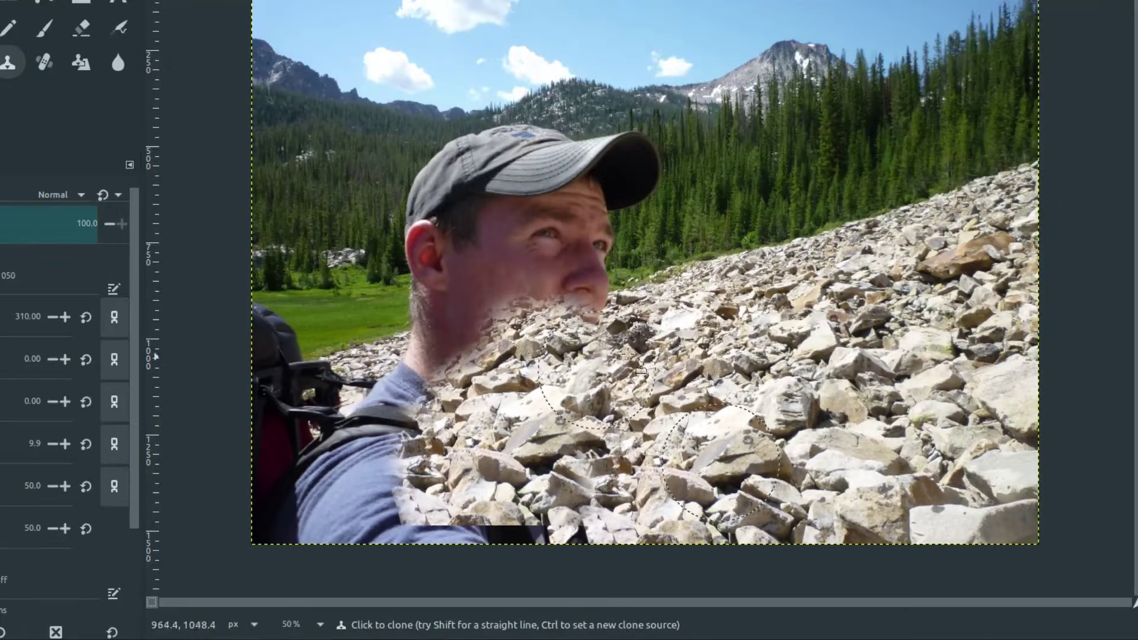
Clone the pine forest over the man's cap brim and upper face, and undo both the forest and rock cloning.
{"action": "left_click", "coordinate": [720, 191], "text": "ctrl"}
{"action": "mouse_move", "coordinate": [666, 190]}
{"action": "left_mouse_down"}
{"action": "mouse_move", "coordinate": [617, 185]}
{"action": "mouse_move", "coordinate": [585, 214]}
{"action": "mouse_move", "coordinate": [596, 232]}
{"action": "mouse_move", "coordinate": [587, 189]}
{"action": "mouse_move", "coordinate": [629, 166]}
{"action": "left_mouse_up"}
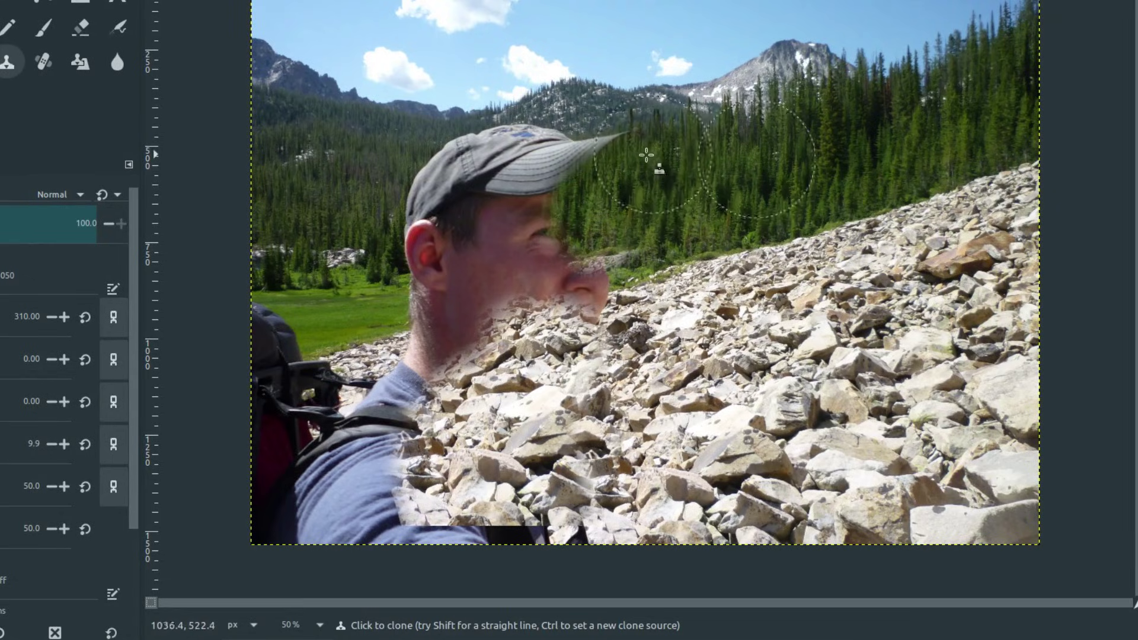
{"action": "scroll", "coordinate": [655, 198], "scroll_direction": "up", "scroll_amount": 5, "text": "ctrl"}
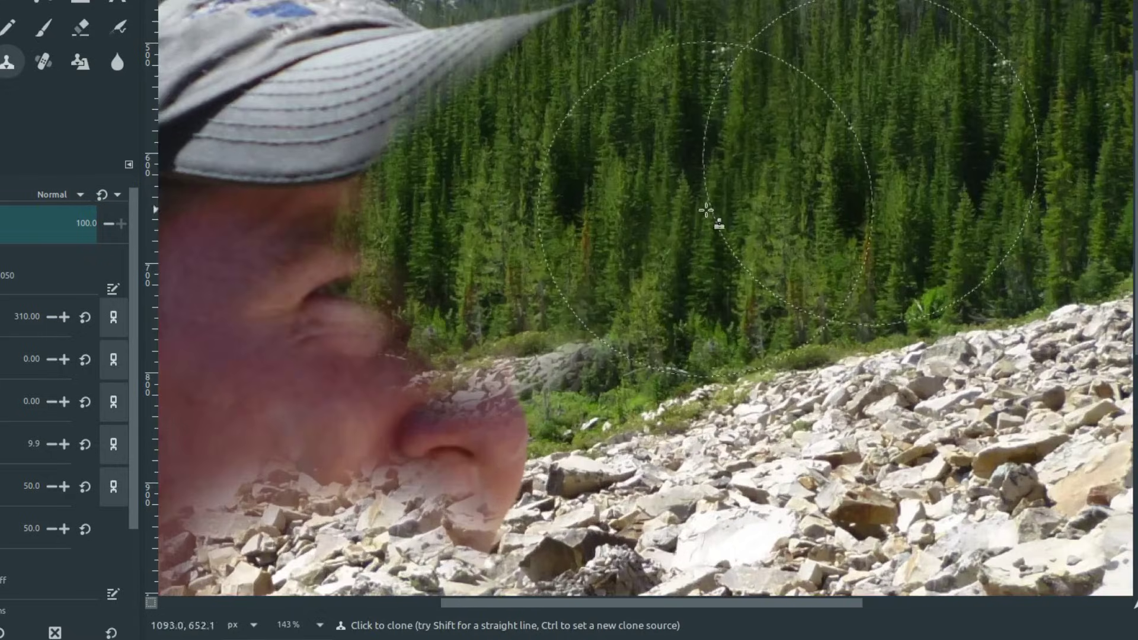
{"action": "scroll", "coordinate": [734, 109], "scroll_direction": "down", "scroll_amount": 3, "text": "ctrl"}
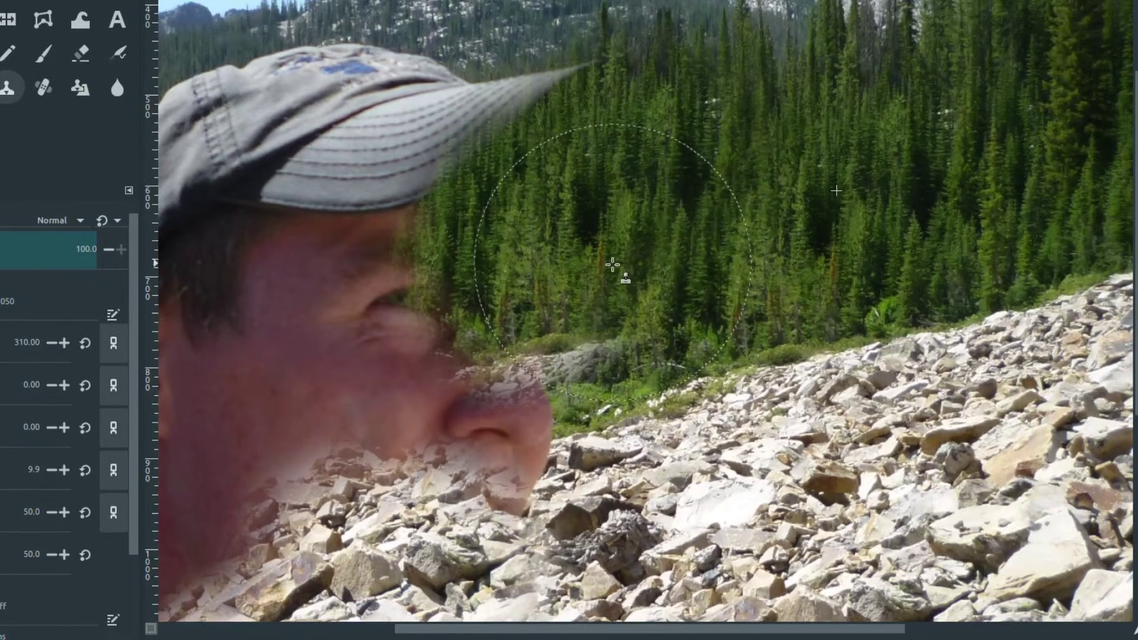
{"action": "scroll", "coordinate": [537, 418], "scroll_direction": "down", "scroll_amount": 1, "text": "ctrl"}
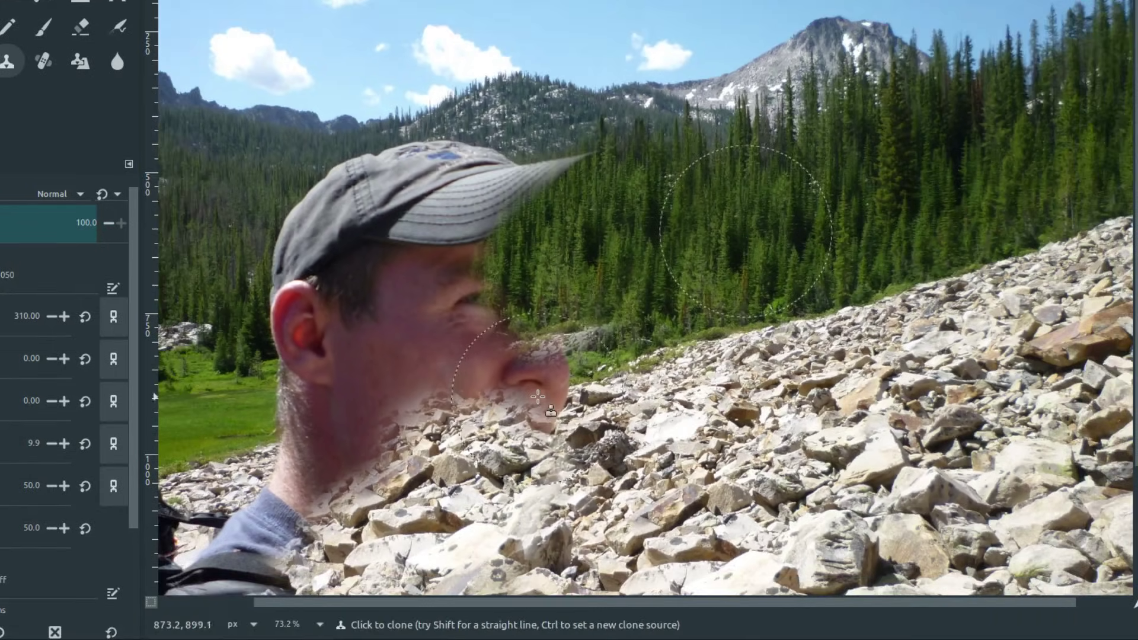
{"action": "key", "text": "ctrl+z"}
{"action": "key", "text": "ctrl+z"}
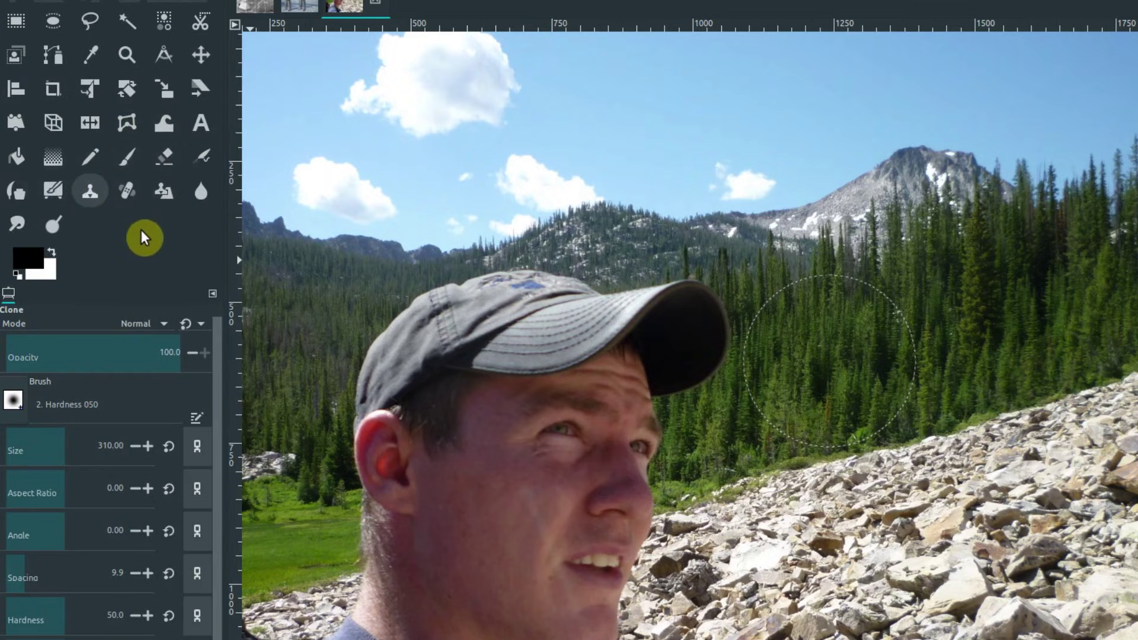
With the Heal tool, sample the pine forest as the source and paint over the man's cap brim and eyes.
{"action": "left_click", "coordinate": [128, 195]}
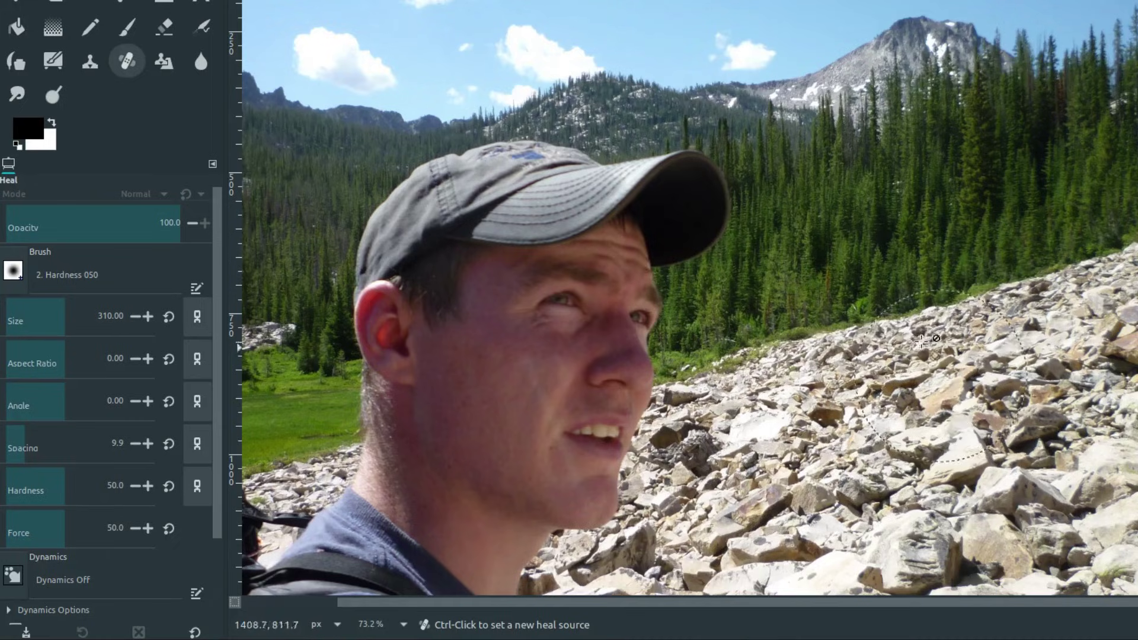
{"action": "key", "text": "ctrl"}
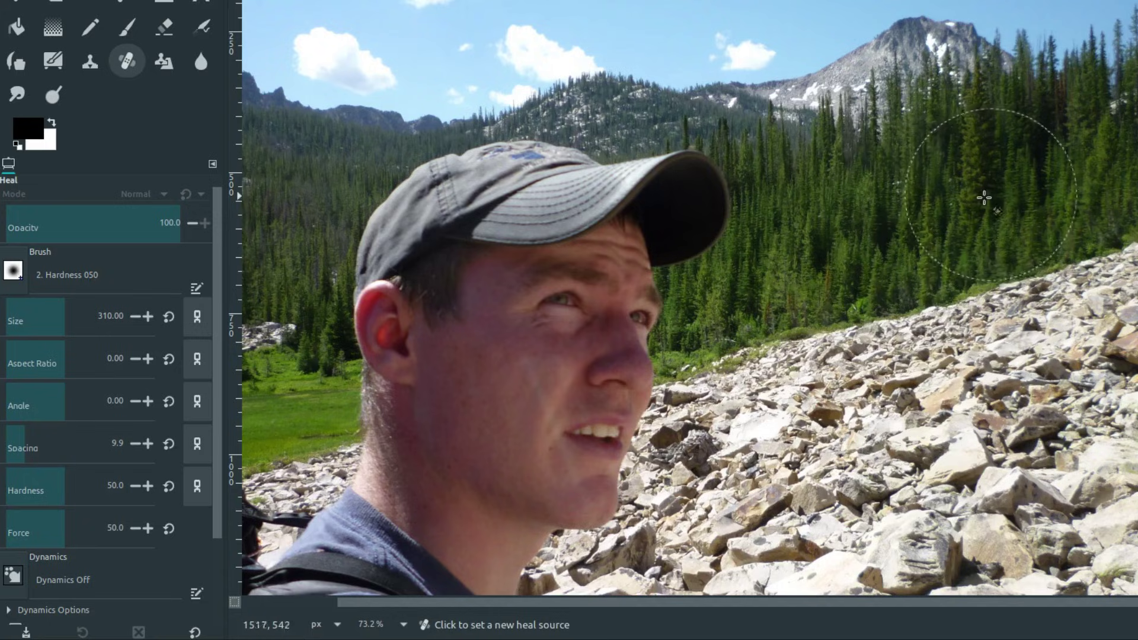
{"action": "left_click", "coordinate": [898, 221], "text": "ctrl"}
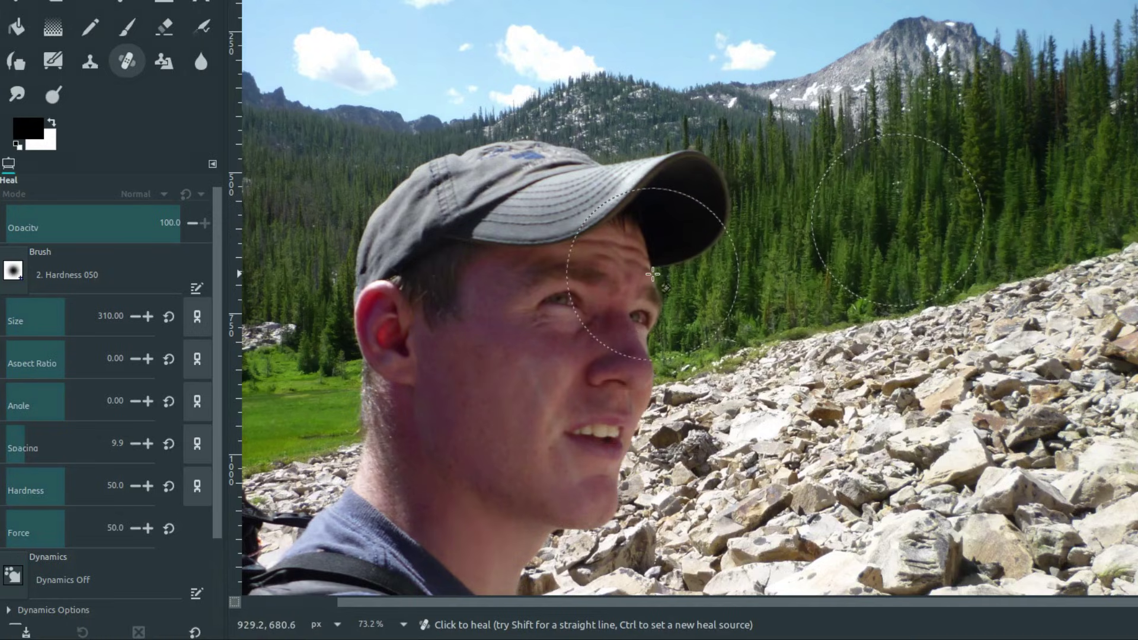
{"action": "mouse_move", "coordinate": [706, 213]}
{"action": "left_mouse_down"}
{"action": "mouse_move", "coordinate": [685, 264]}
{"action": "mouse_move", "coordinate": [647, 288]}
{"action": "mouse_move", "coordinate": [667, 243]}
{"action": "mouse_move", "coordinate": [604, 302]}
{"action": "mouse_move", "coordinate": [625, 266]}
{"action": "mouse_move", "coordinate": [668, 240]}
{"action": "left_mouse_up"}
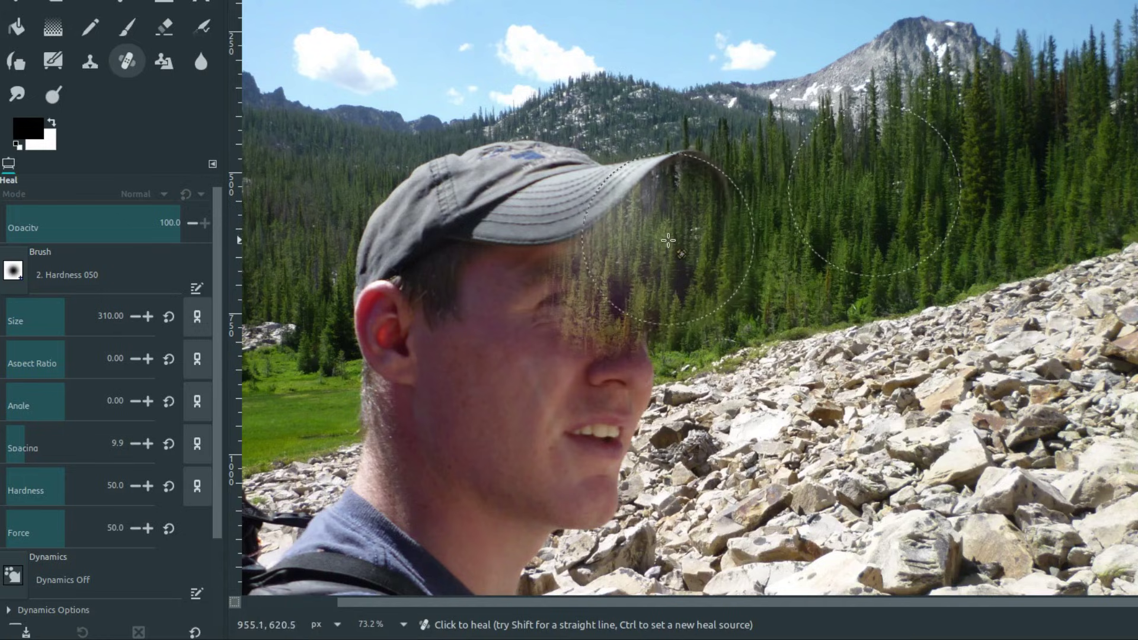
Try the Clone tool with the pine forest as source over the man's mouth, jaw and shoulder, and undo the cloning.
{"action": "left_click", "coordinate": [101, 76]}
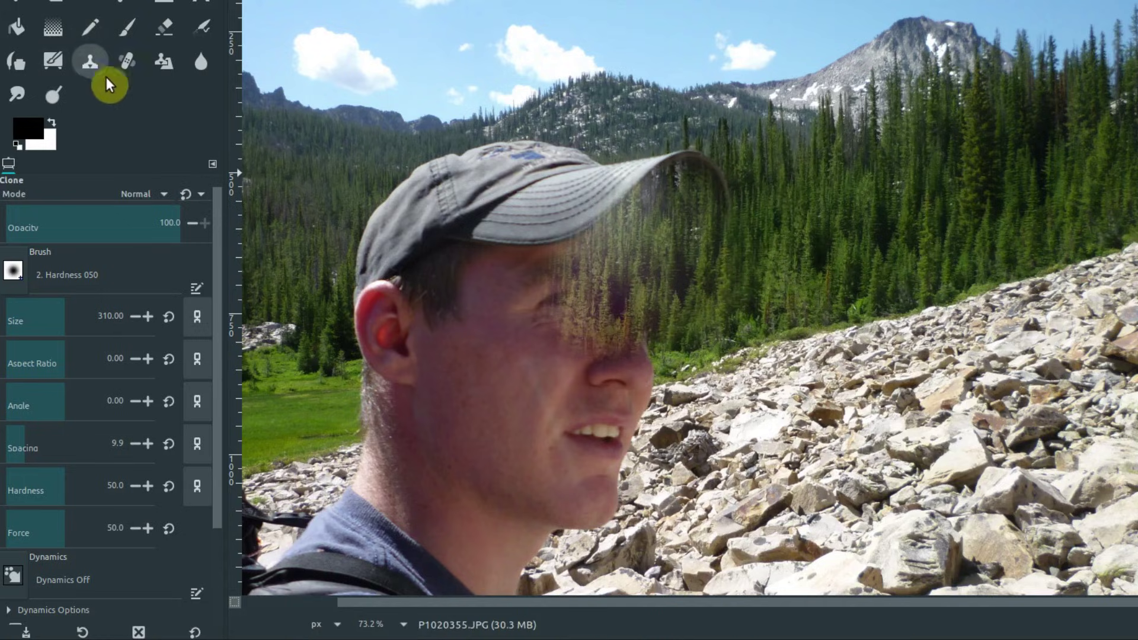
{"action": "left_click", "coordinate": [923, 204], "text": "ctrl"}
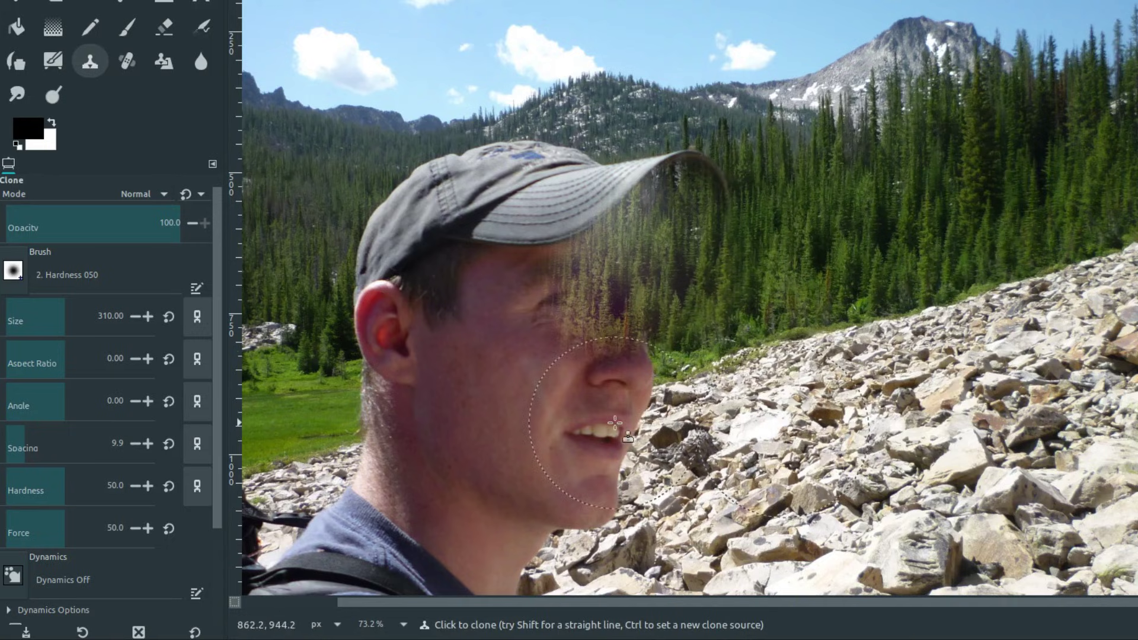
{"action": "mouse_move", "coordinate": [600, 419]}
{"action": "left_mouse_down"}
{"action": "mouse_move", "coordinate": [575, 442]}
{"action": "mouse_move", "coordinate": [582, 406]}
{"action": "mouse_move", "coordinate": [559, 428]}
{"action": "mouse_move", "coordinate": [525, 416]}
{"action": "mouse_move", "coordinate": [491, 434]}
{"action": "mouse_move", "coordinate": [476, 420]}
{"action": "mouse_move", "coordinate": [441, 439]}
{"action": "mouse_move", "coordinate": [398, 440]}
{"action": "mouse_move", "coordinate": [402, 375]}
{"action": "mouse_move", "coordinate": [381, 369]}
{"action": "mouse_move", "coordinate": [358, 425]}
{"action": "mouse_move", "coordinate": [431, 355]}
{"action": "mouse_move", "coordinate": [398, 399]}
{"action": "mouse_move", "coordinate": [405, 292]}
{"action": "mouse_move", "coordinate": [394, 245]}
{"action": "mouse_move", "coordinate": [352, 347]}
{"action": "mouse_move", "coordinate": [426, 321]}
{"action": "mouse_move", "coordinate": [360, 342]}
{"action": "mouse_move", "coordinate": [404, 361]}
{"action": "mouse_move", "coordinate": [343, 398]}
{"action": "mouse_move", "coordinate": [357, 499]}
{"action": "mouse_move", "coordinate": [278, 355]}
{"action": "mouse_move", "coordinate": [283, 283]}
{"action": "mouse_move", "coordinate": [331, 224]}
{"action": "mouse_move", "coordinate": [386, 296]}
{"action": "mouse_move", "coordinate": [413, 290]}
{"action": "mouse_move", "coordinate": [359, 186]}
{"action": "mouse_move", "coordinate": [277, 221]}
{"action": "mouse_move", "coordinate": [260, 365]}
{"action": "mouse_move", "coordinate": [397, 529]}
{"action": "left_mouse_up"}
{"action": "key", "text": "ctrl+z"}
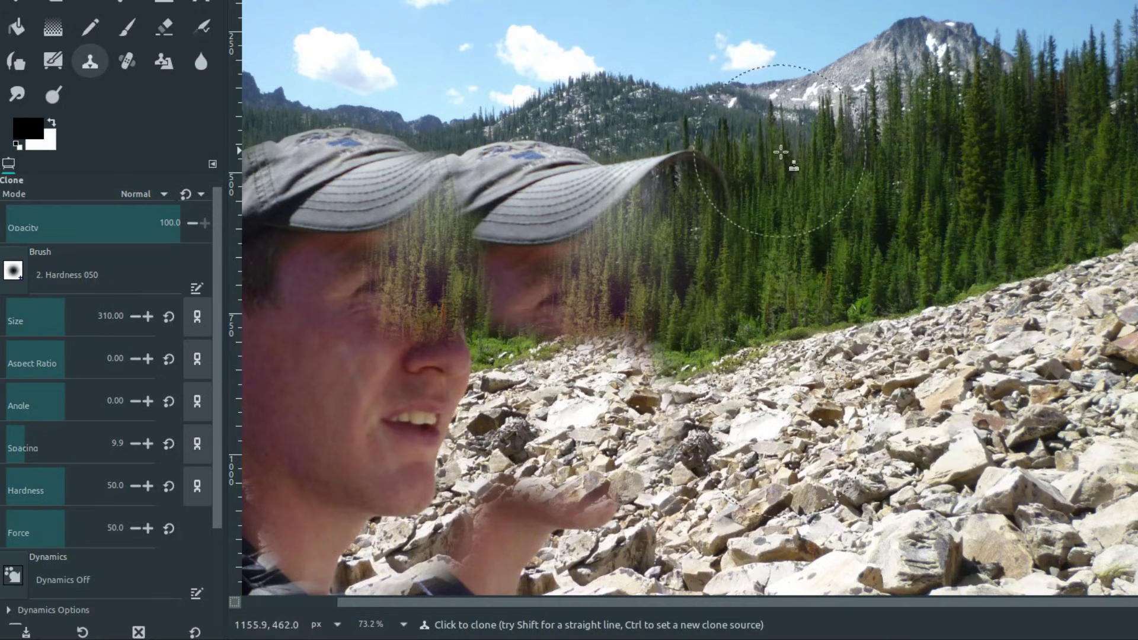
Set the nearby pine forest as the clone source and paint it over the man's face and most of his cap.
{"action": "left_click", "coordinate": [818, 232], "text": "ctrl"}
{"action": "mouse_move", "coordinate": [589, 425]}
{"action": "left_mouse_down"}
{"action": "mouse_move", "coordinate": [552, 468]}
{"action": "mouse_move", "coordinate": [565, 423]}
{"action": "mouse_move", "coordinate": [554, 316]}
{"action": "mouse_move", "coordinate": [560, 324]}
{"action": "mouse_move", "coordinate": [608, 286]}
{"action": "mouse_move", "coordinate": [598, 312]}
{"action": "mouse_move", "coordinate": [551, 286]}
{"action": "mouse_move", "coordinate": [653, 236]}
{"action": "mouse_move", "coordinate": [634, 220]}
{"action": "mouse_move", "coordinate": [545, 270]}
{"action": "mouse_move", "coordinate": [562, 319]}
{"action": "mouse_move", "coordinate": [723, 437]}
{"action": "mouse_move", "coordinate": [670, 363]}
{"action": "mouse_move", "coordinate": [626, 348]}
{"action": "mouse_move", "coordinate": [565, 401]}
{"action": "mouse_move", "coordinate": [445, 355]}
{"action": "mouse_move", "coordinate": [409, 298]}
{"action": "mouse_move", "coordinate": [551, 309]}
{"action": "mouse_move", "coordinate": [640, 382]}
{"action": "mouse_move", "coordinate": [691, 344]}
{"action": "mouse_move", "coordinate": [568, 296]}
{"action": "mouse_move", "coordinate": [485, 334]}
{"action": "mouse_move", "coordinate": [575, 321]}
{"action": "mouse_move", "coordinate": [726, 272]}
{"action": "left_mouse_up"}
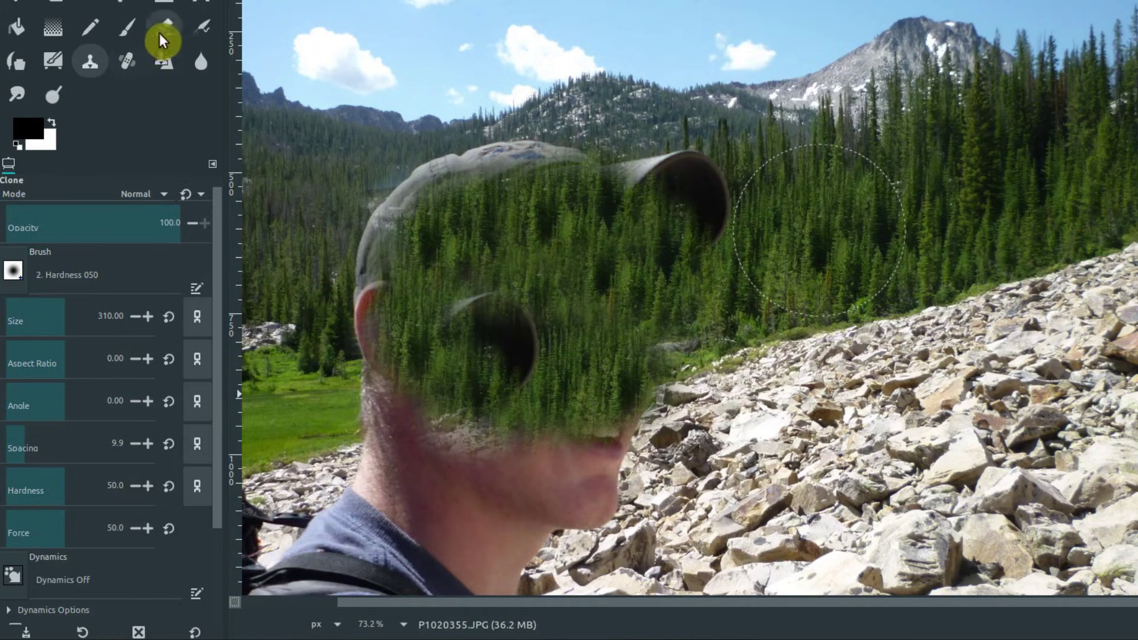
With the Heal tool, sample the pine forest and paint over the cap brim, the dark patches and the skyline above the head.
{"action": "left_click", "coordinate": [126, 61]}
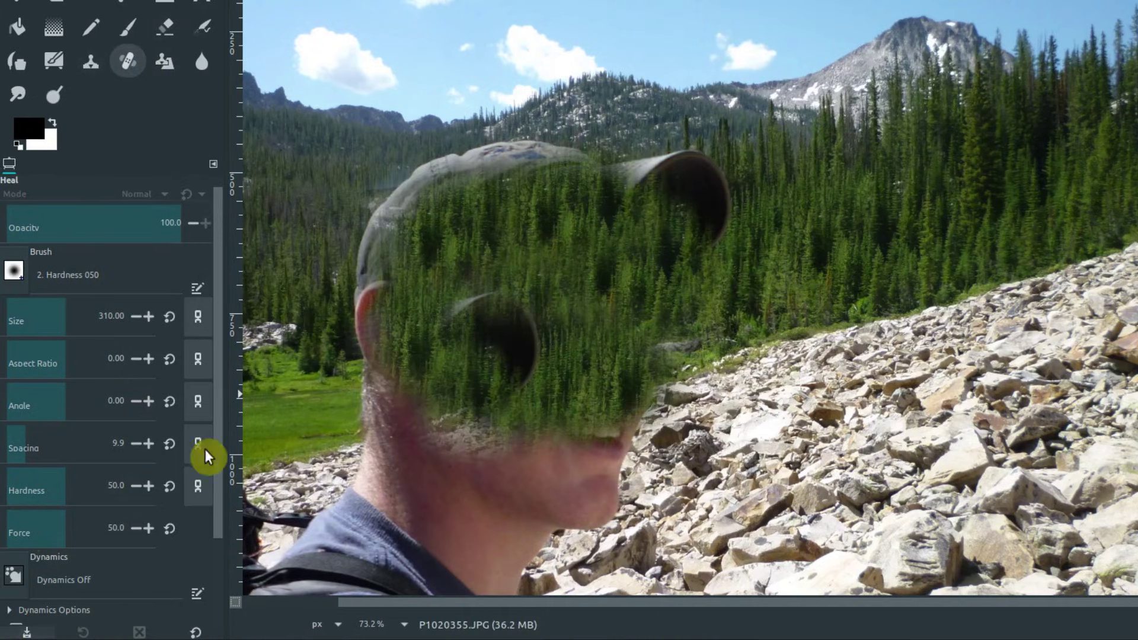
{"action": "left_click", "coordinate": [908, 207], "text": "ctrl"}
{"action": "mouse_move", "coordinate": [644, 235]}
{"action": "left_mouse_down"}
{"action": "mouse_move", "coordinate": [668, 205]}
{"action": "mouse_move", "coordinate": [614, 227]}
{"action": "left_mouse_up"}
{"action": "mouse_move", "coordinate": [580, 186]}
{"action": "left_mouse_down"}
{"action": "mouse_move", "coordinate": [551, 169]}
{"action": "mouse_move", "coordinate": [510, 184]}
{"action": "mouse_move", "coordinate": [483, 214]}
{"action": "left_mouse_up"}
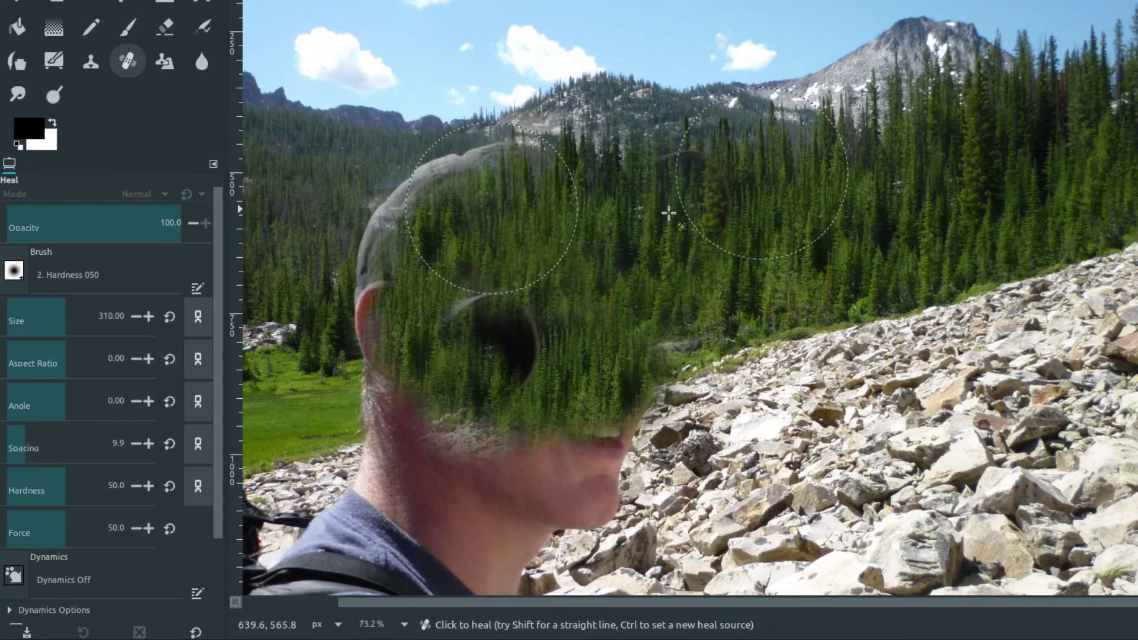
{"action": "key", "text": "ctrl+z"}
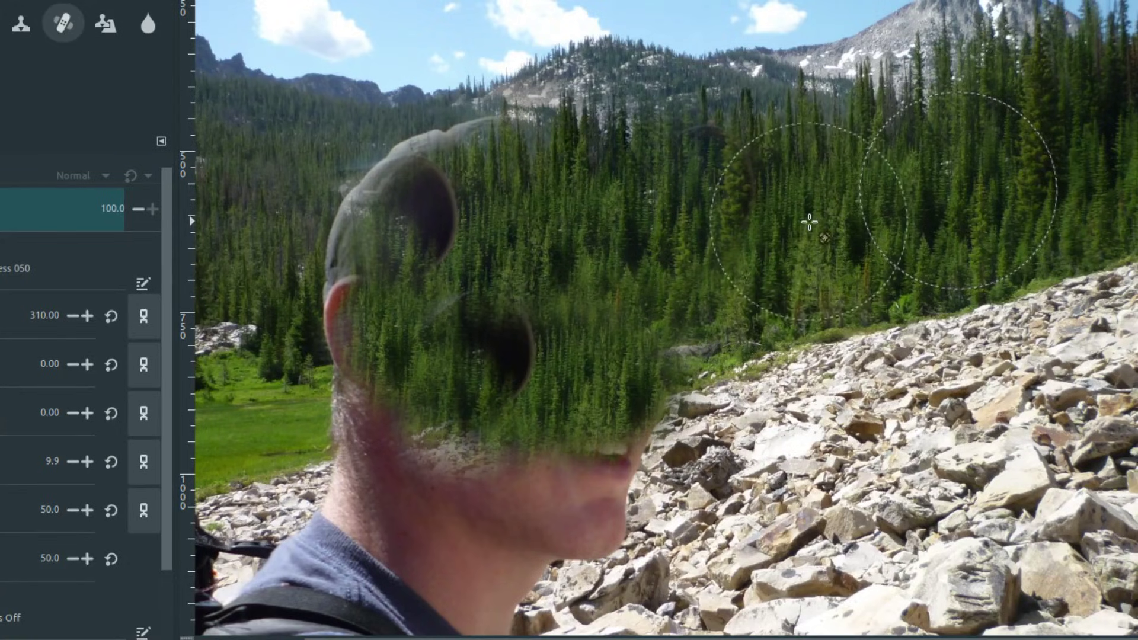
{"action": "left_click", "coordinate": [487, 346]}
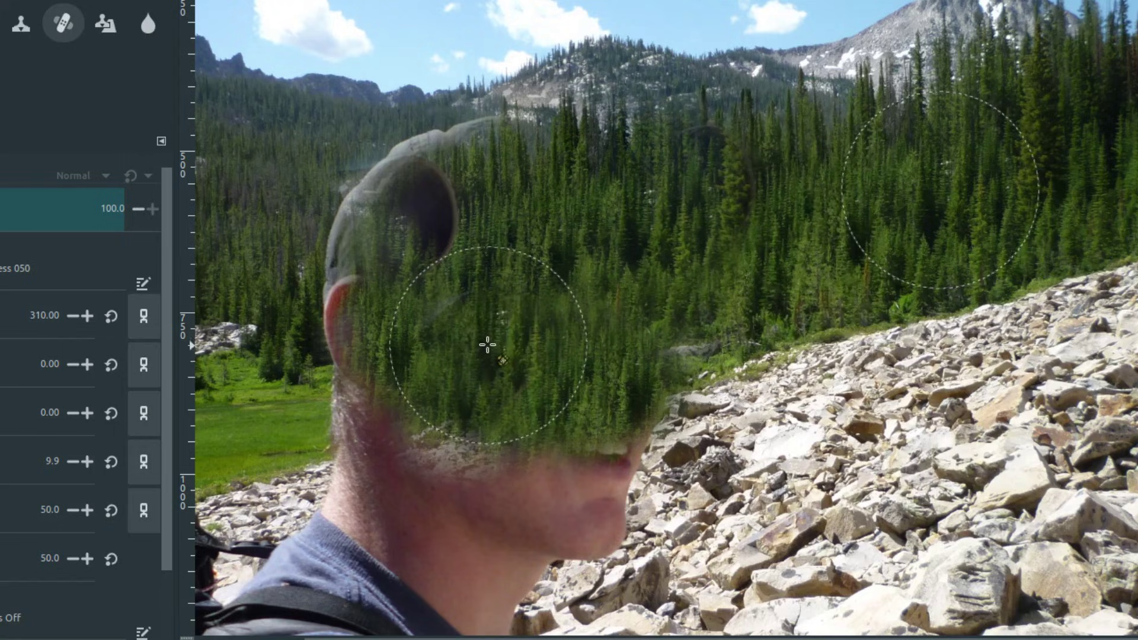
{"action": "mouse_move", "coordinate": [437, 254]}
{"action": "left_mouse_down"}
{"action": "mouse_move", "coordinate": [437, 197]}
{"action": "mouse_move", "coordinate": [498, 156]}
{"action": "mouse_move", "coordinate": [552, 161]}
{"action": "left_mouse_up"}
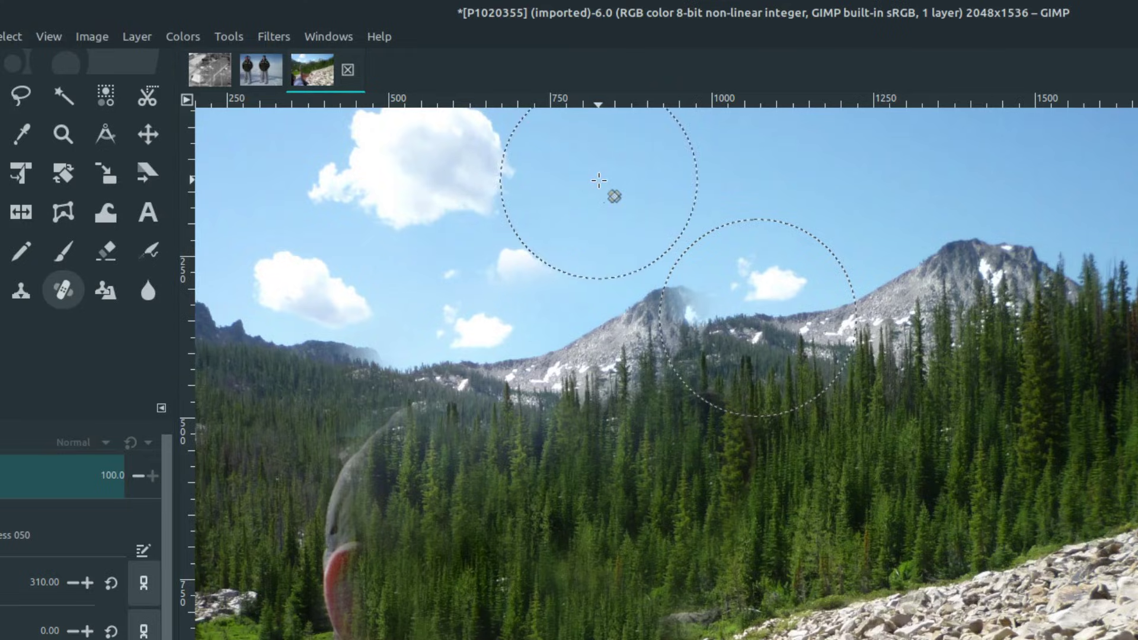
Try a Heal brush size of 1, and enlarge the brush to 41.
{"action": "scroll", "coordinate": [599, 180], "scroll_direction": "up", "scroll_amount": 3}
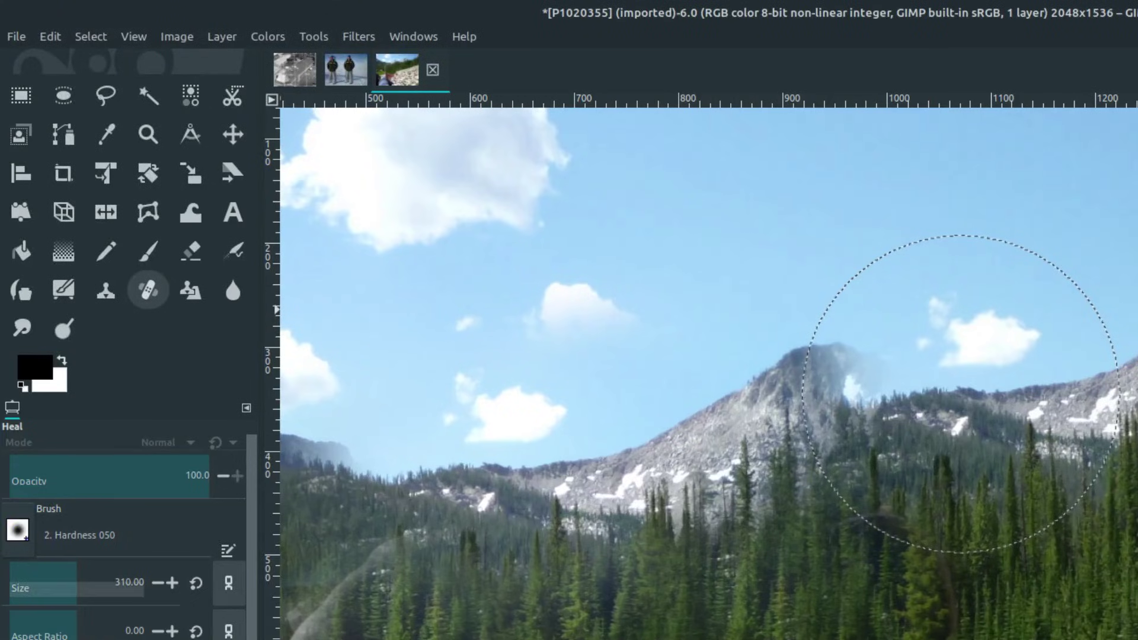
{"action": "left_click_drag", "start_coordinate": [46, 583], "coordinate": [32, 587]}
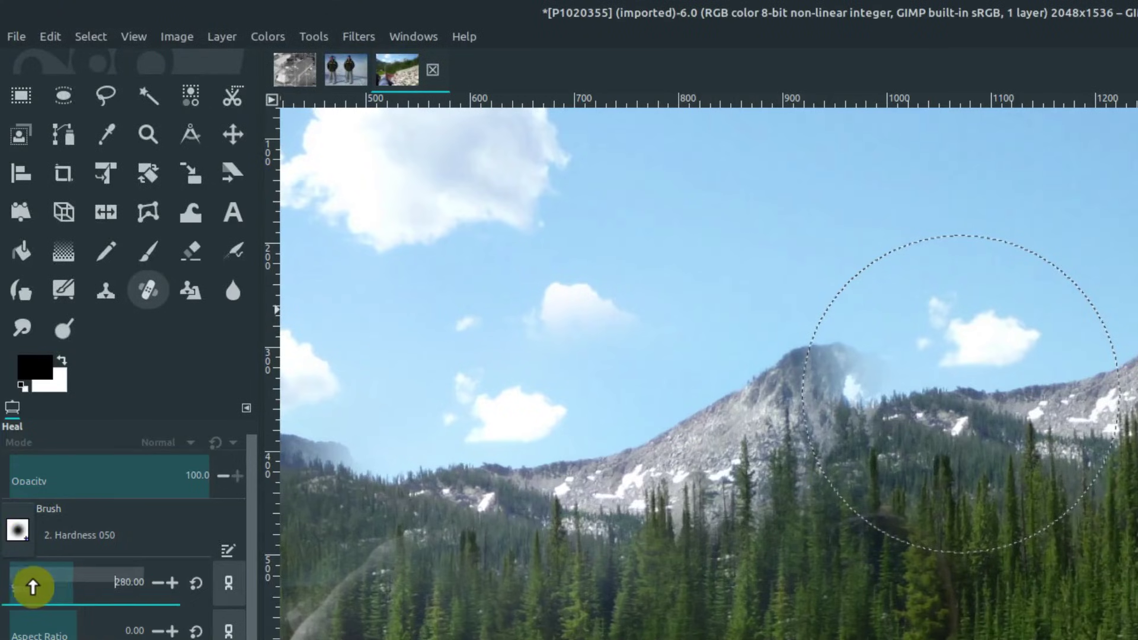
{"action": "type", "text": "1"}
{"action": "key", "text": "Return"}
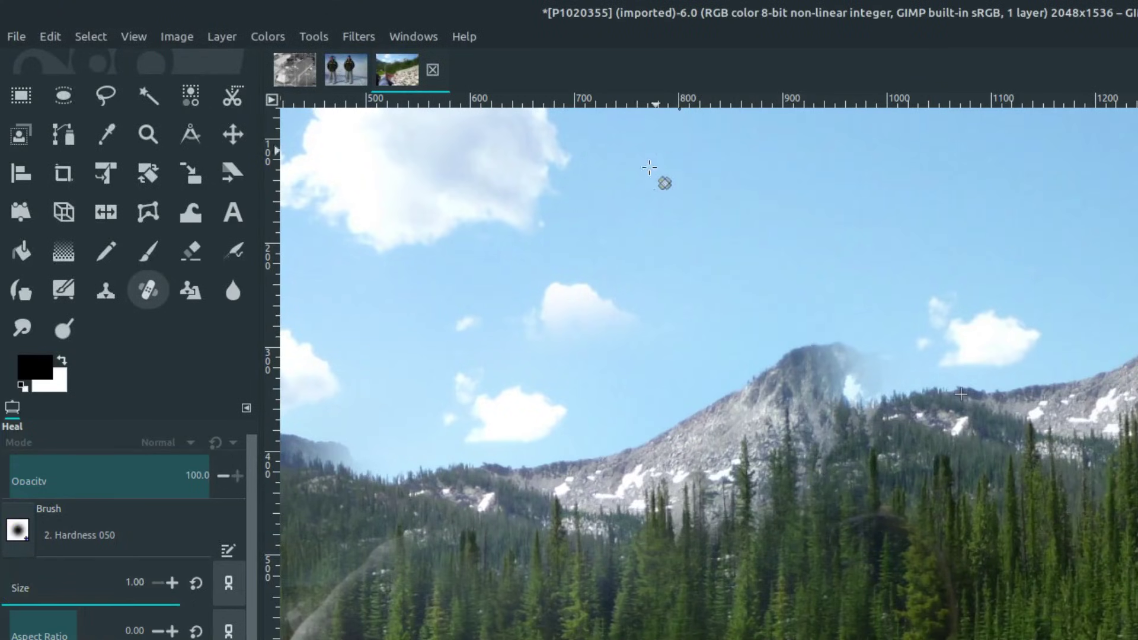
{"action": "left_click_drag", "start_coordinate": [20, 579], "coordinate": [30, 583]}
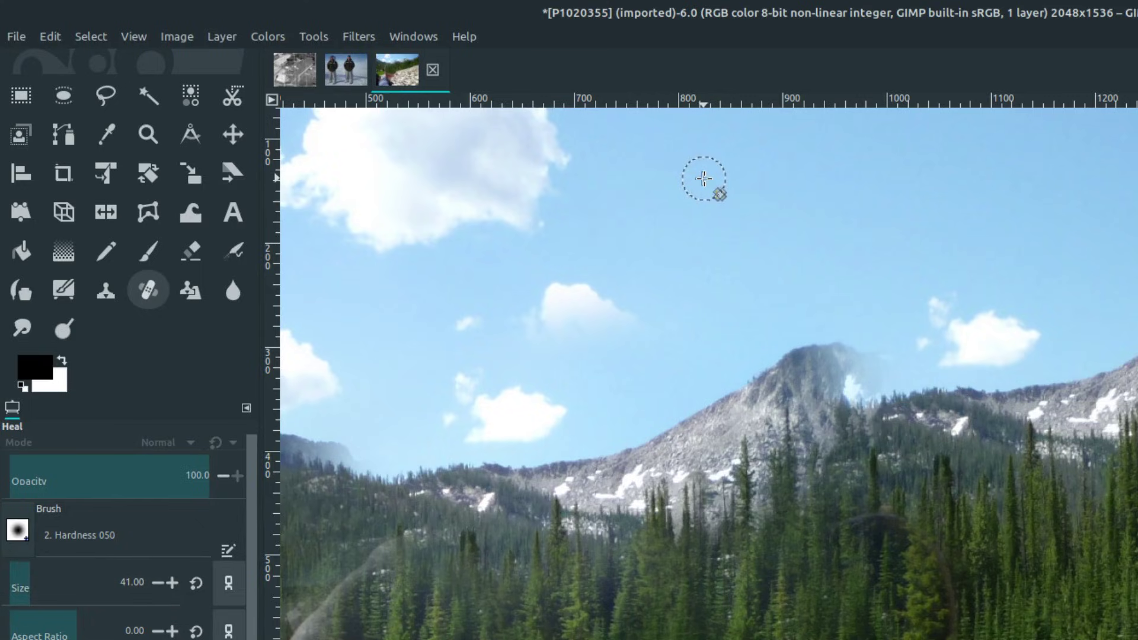
With the Clone tool, cover the edge of the large cloud with blue sky and clone a strip of rocky ridge over the small clouds.
{"action": "left_click", "coordinate": [105, 294]}
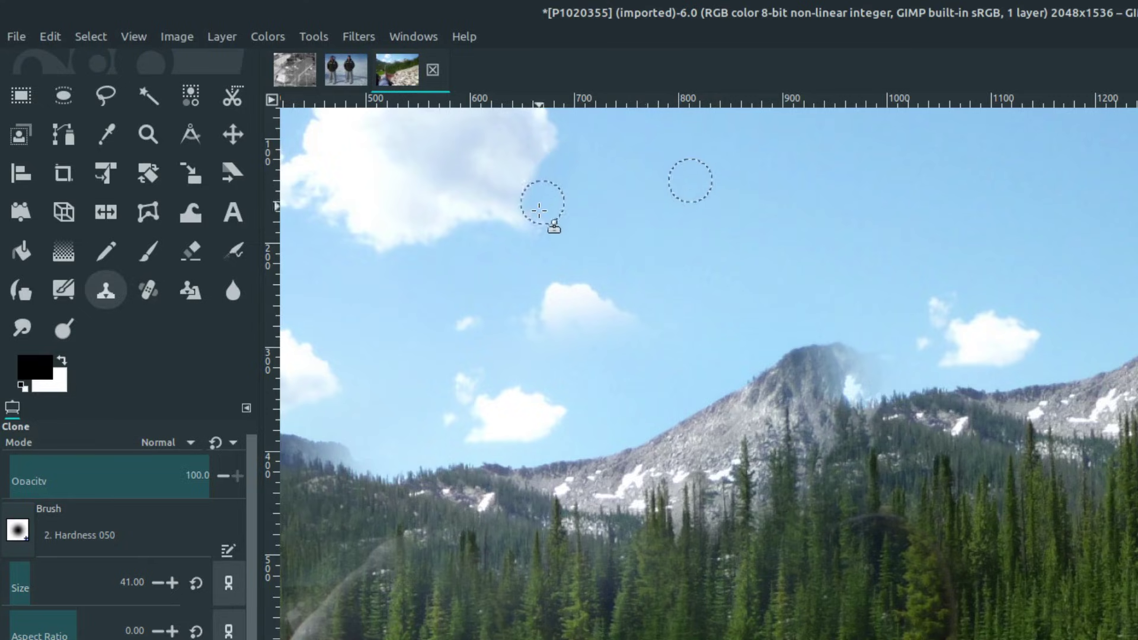
{"action": "mouse_move", "coordinate": [558, 134]}
{"action": "left_mouse_down"}
{"action": "mouse_move", "coordinate": [496, 221]}
{"action": "mouse_move", "coordinate": [529, 120]}
{"action": "left_mouse_up"}
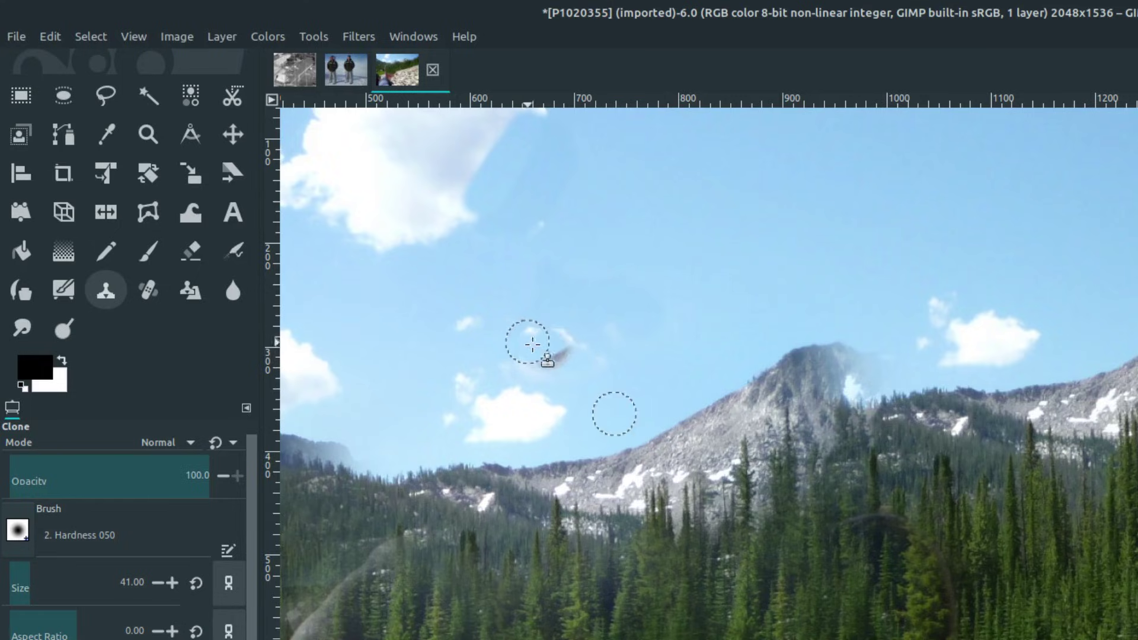
{"action": "mouse_move", "coordinate": [523, 373]}
{"action": "left_mouse_down"}
{"action": "mouse_move", "coordinate": [553, 387]}
{"action": "mouse_move", "coordinate": [609, 328]}
{"action": "mouse_move", "coordinate": [507, 400]}
{"action": "mouse_move", "coordinate": [638, 355]}
{"action": "left_mouse_up"}
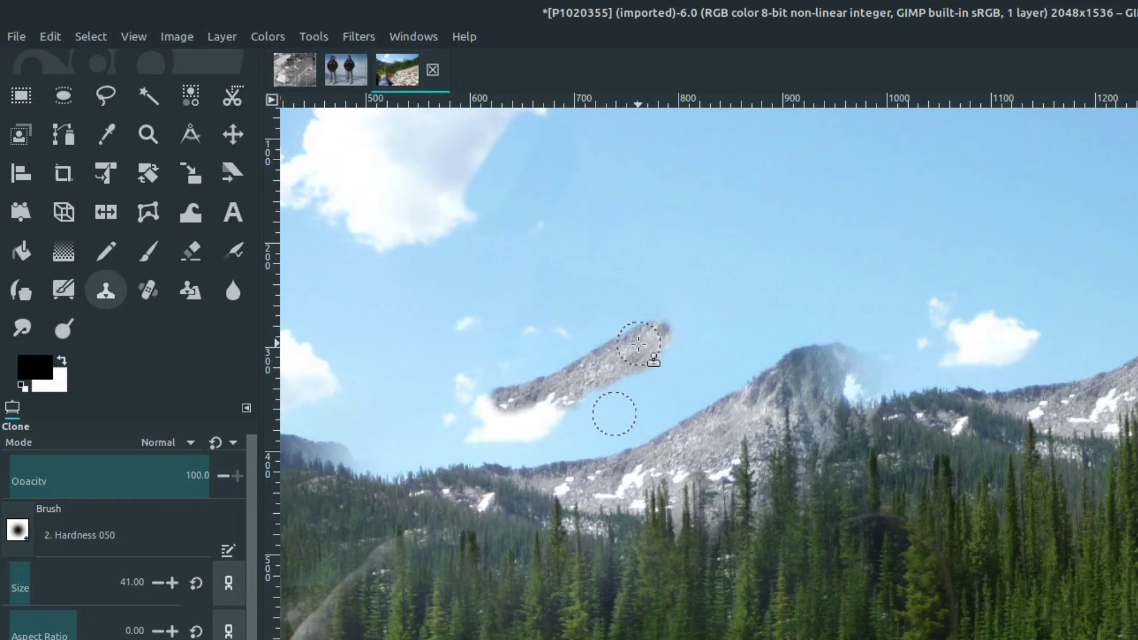
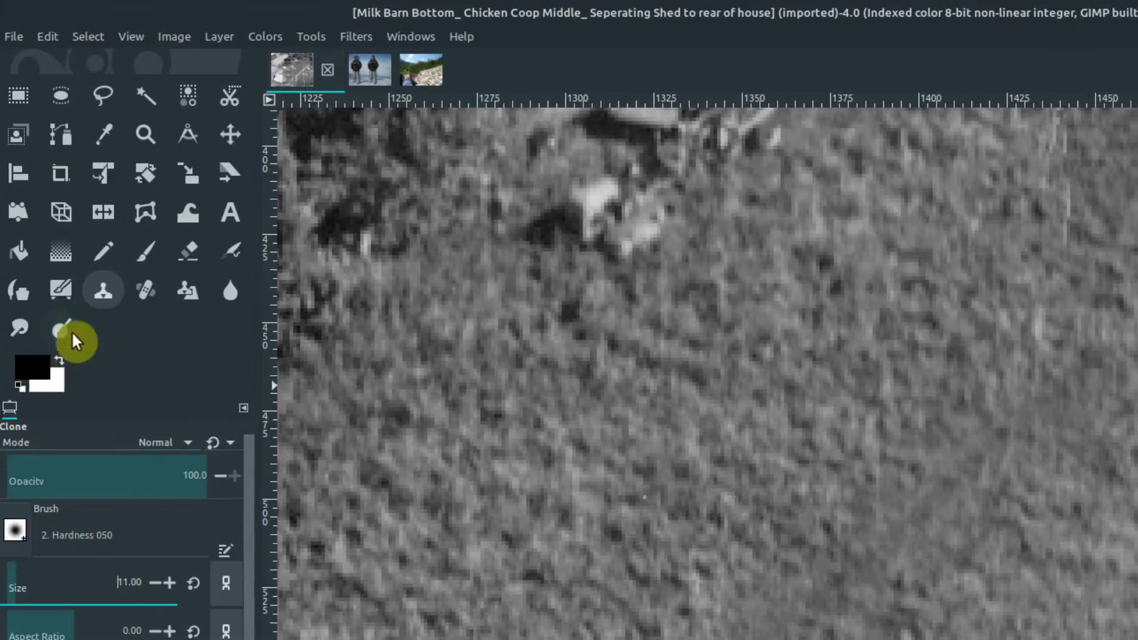
In the Milk Barn photo, try to set the grass beyond the white vertical crease as the Heal source.
{"action": "left_click", "coordinate": [147, 290]}
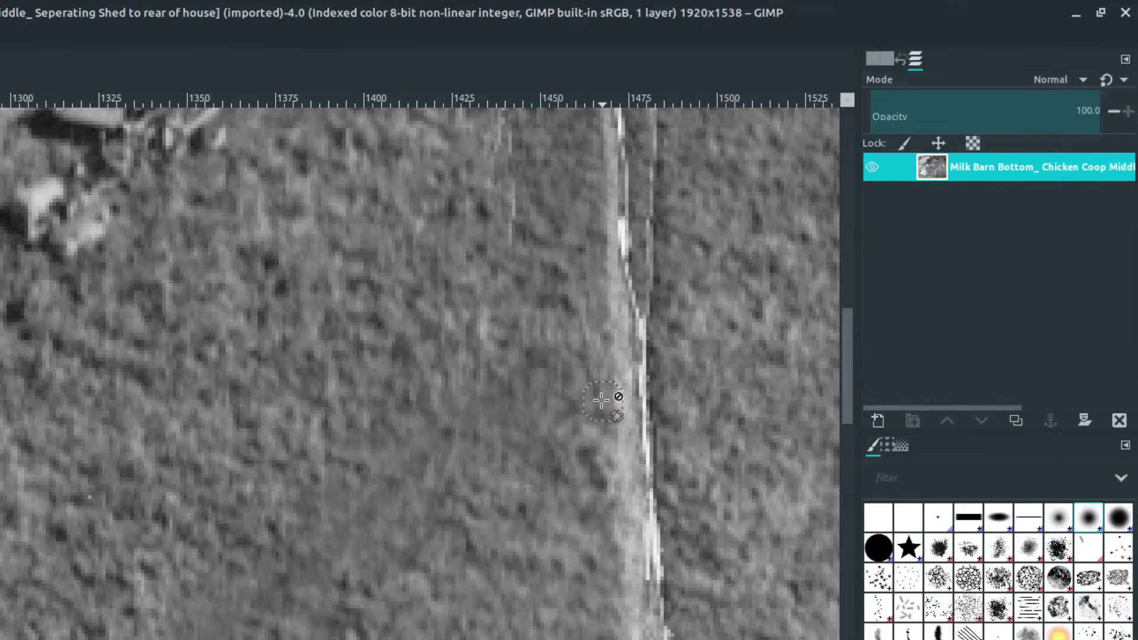
{"action": "left_click", "coordinate": [705, 390], "text": "ctrl"}
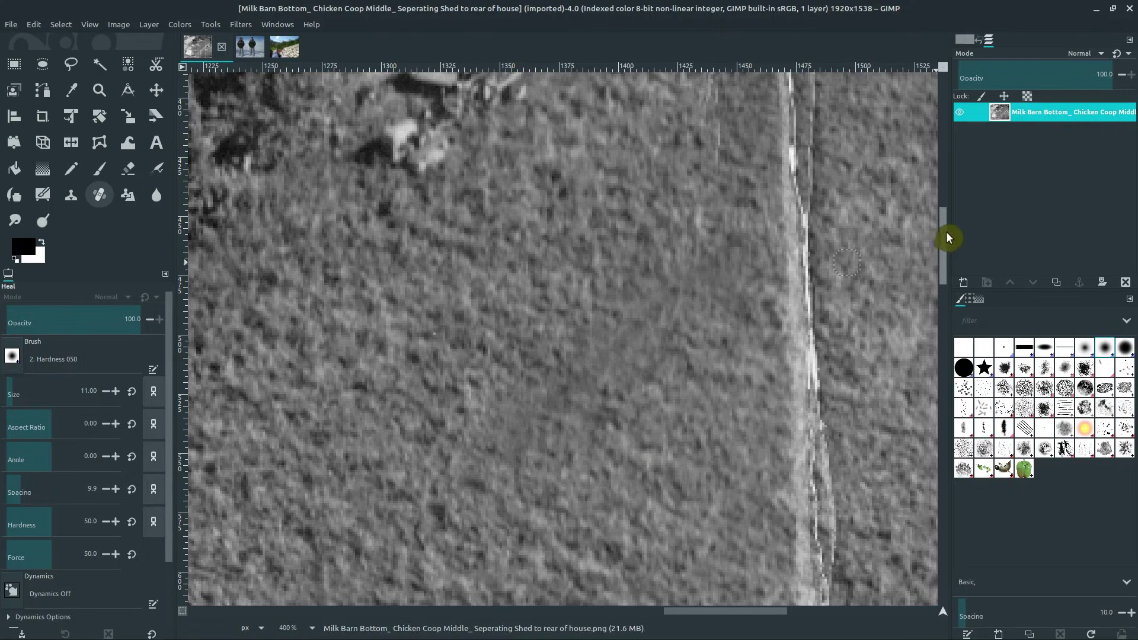
{"action": "left_click_drag", "start_coordinate": [942, 228], "coordinate": [948, 264]}
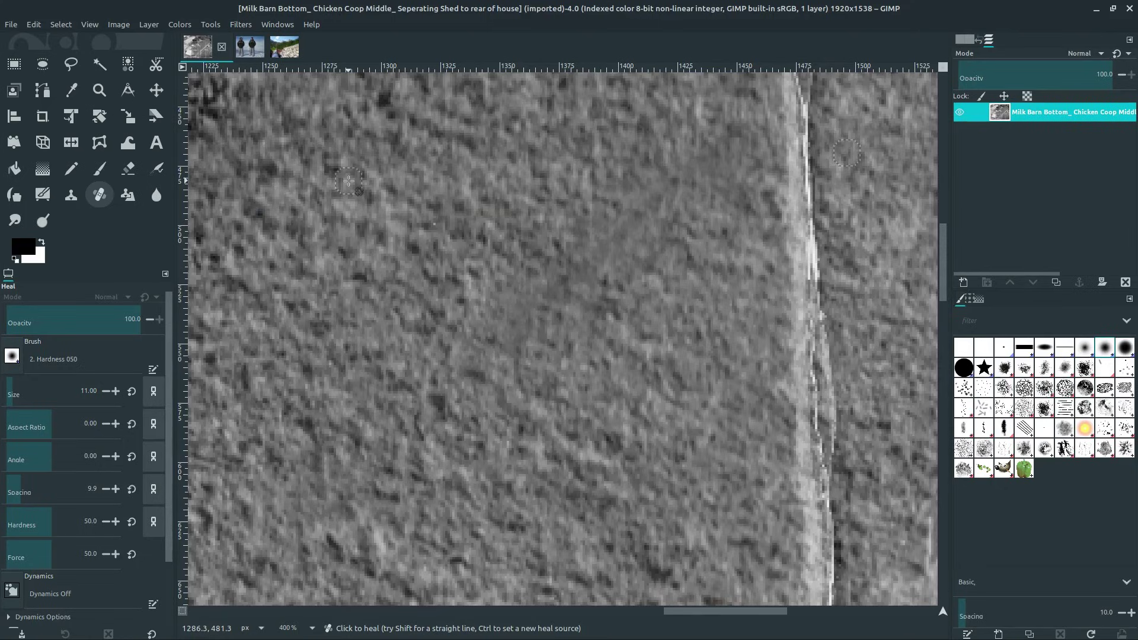
Convert the Milk Barn photo from indexed color to RGB mode.
{"action": "left_click", "coordinate": [118, 24]}
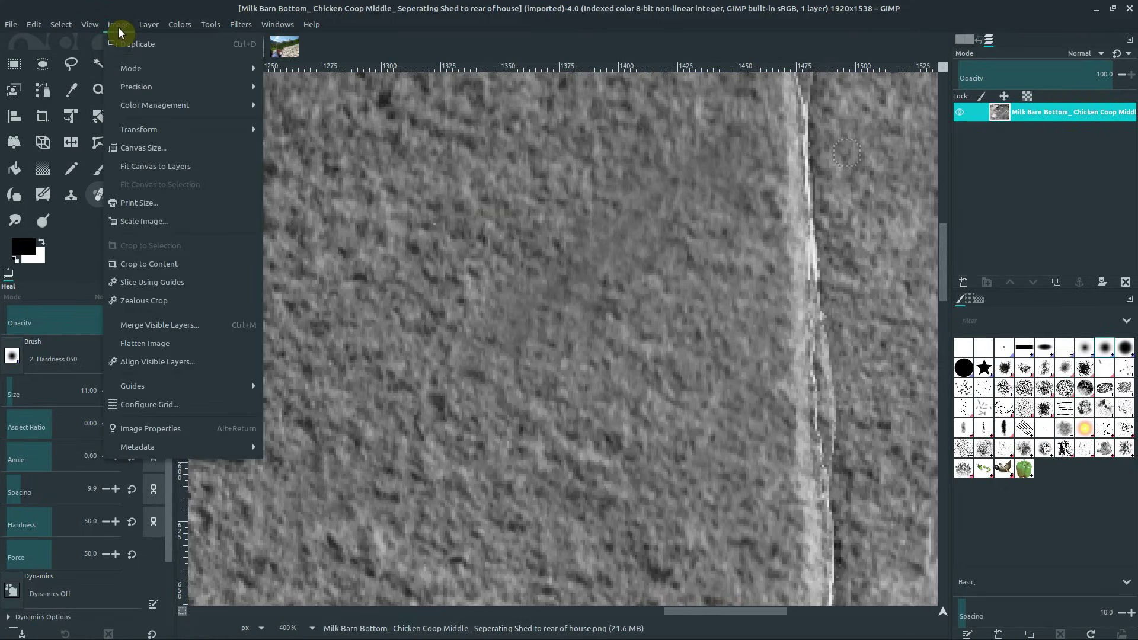
{"action": "mouse_move", "coordinate": [181, 27]}
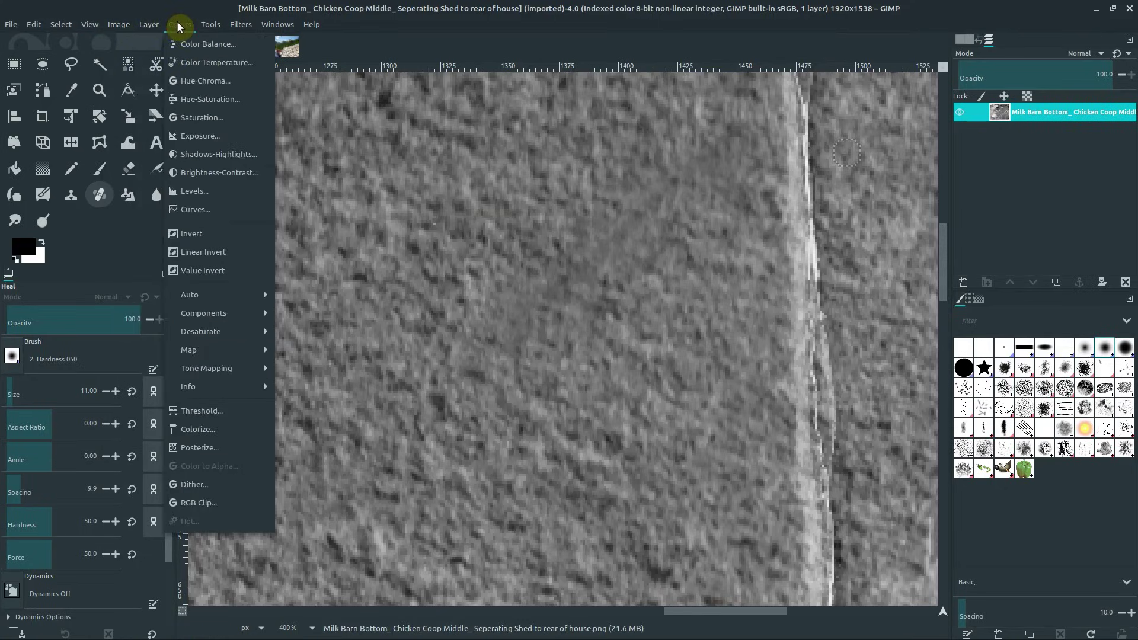
{"action": "mouse_move", "coordinate": [122, 25]}
{"action": "mouse_move", "coordinate": [135, 69]}
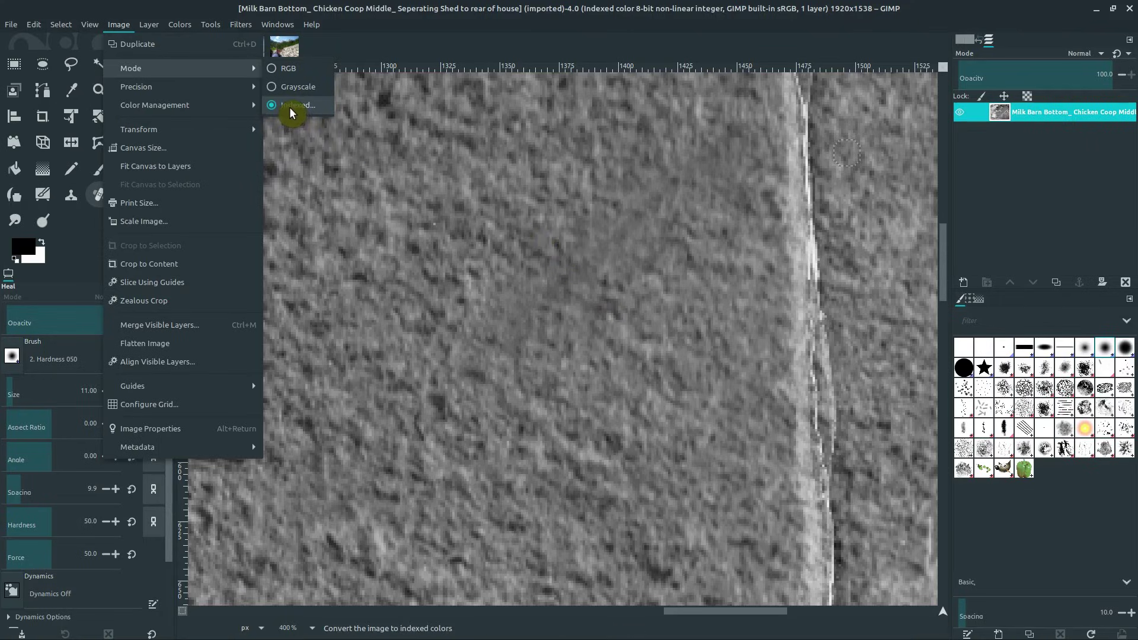
{"action": "left_click", "coordinate": [272, 69]}
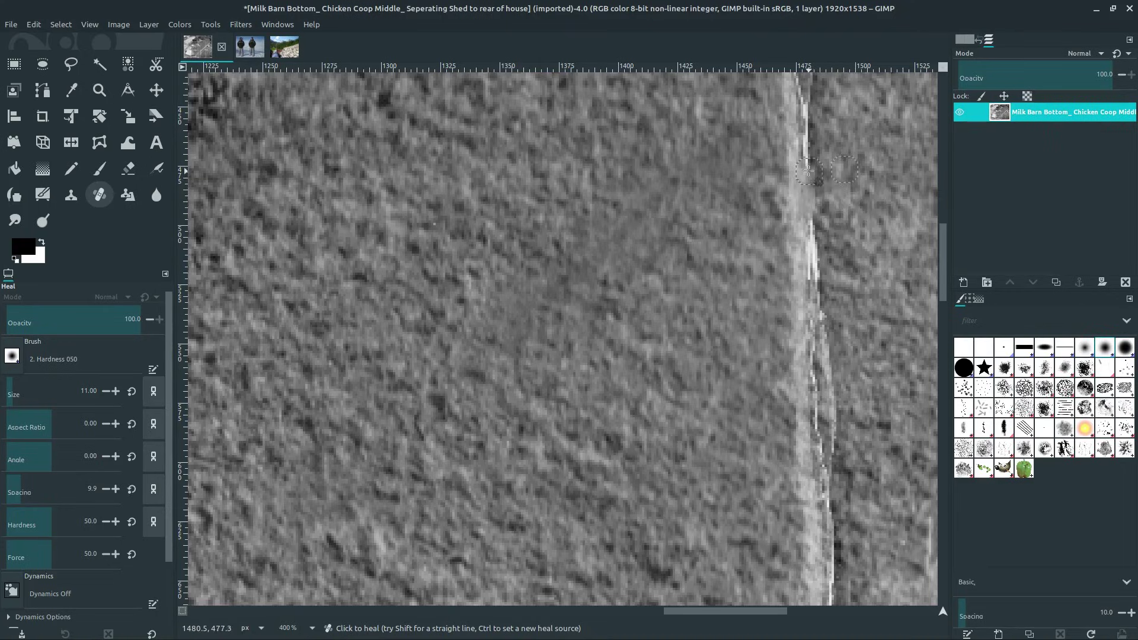
Heal the upper part of the white vertical crease with the sampled grass texture.
{"action": "left_click_drag", "start_coordinate": [806, 192], "coordinate": [803, 149]}
{"action": "left_click_drag", "start_coordinate": [808, 223], "coordinate": [824, 395]}
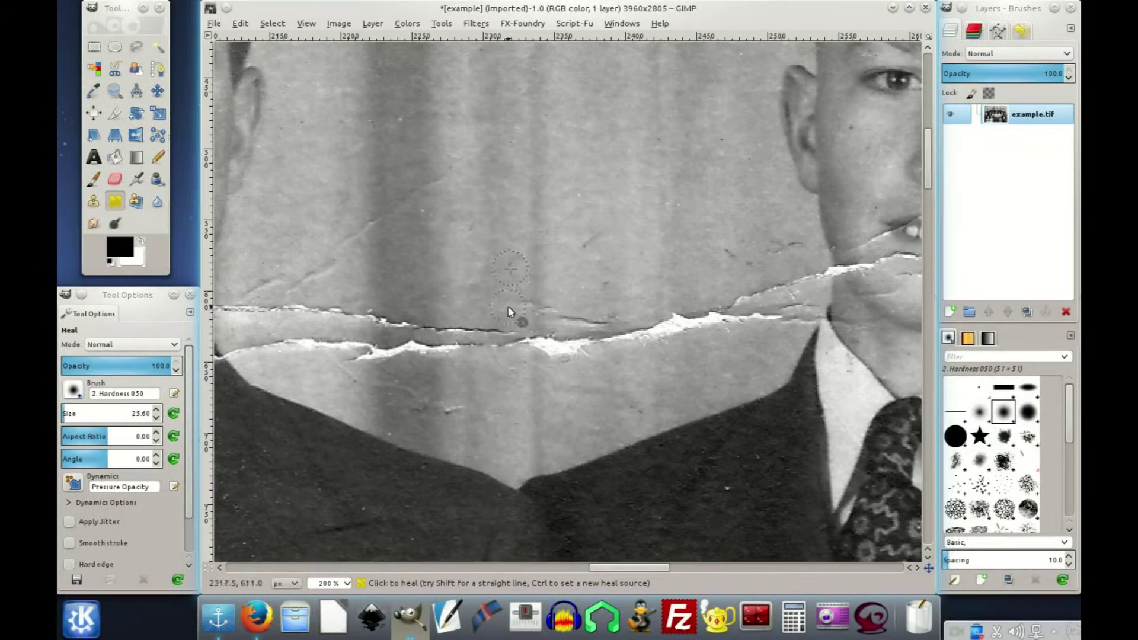
In example.tif, heal the tear across the curtain between the men and the creases across the man's neck and collar.
{"action": "mouse_move", "coordinate": [508, 312]}
{"action": "left_mouse_down"}
{"action": "mouse_move", "coordinate": [369, 347]}
{"action": "mouse_move", "coordinate": [765, 314]}
{"action": "left_mouse_up"}
{"action": "scroll", "coordinate": [765, 314], "scroll_direction": "up", "scroll_amount": 3}
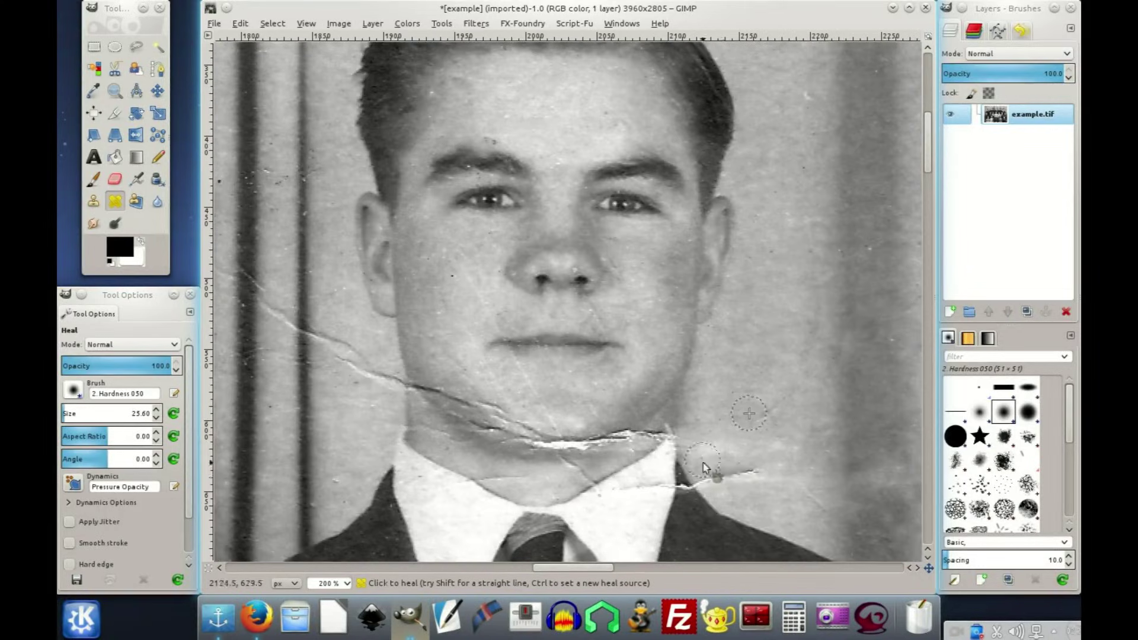
{"action": "mouse_move", "coordinate": [540, 380]}
{"action": "left_mouse_down"}
{"action": "mouse_move", "coordinate": [529, 429]}
{"action": "mouse_move", "coordinate": [626, 430]}
{"action": "mouse_move", "coordinate": [648, 412]}
{"action": "left_mouse_up"}
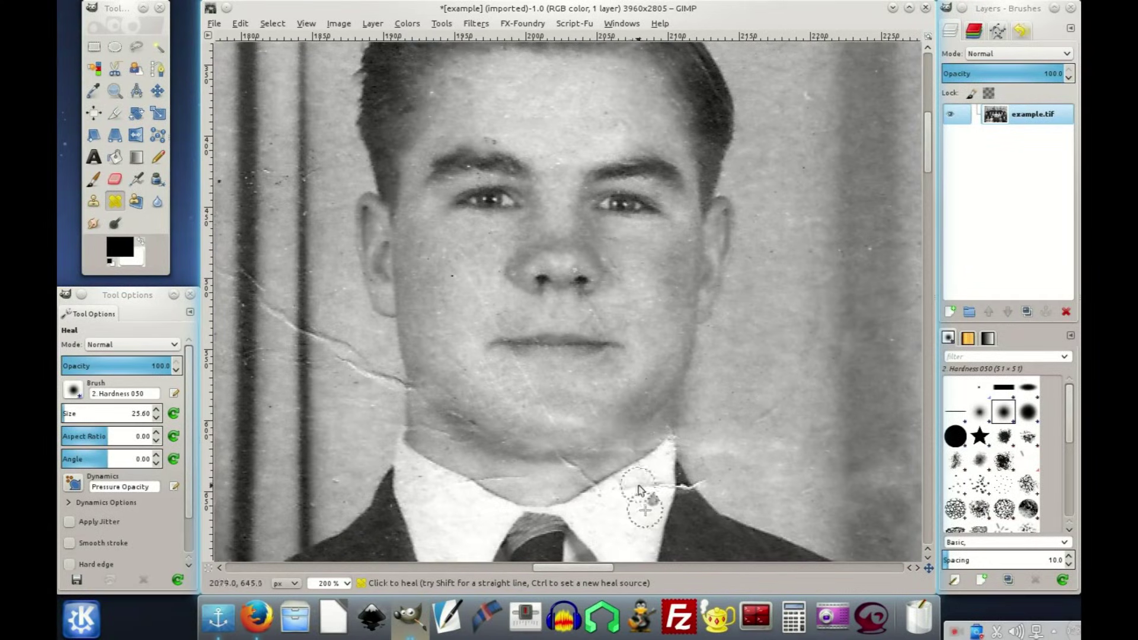
{"action": "key", "text": "3"}
{"action": "left_click_drag", "start_coordinate": [705, 461], "coordinate": [789, 455]}
Examine the healed face, collar and background up close, and view the whole group portrait.
{"action": "scroll", "coordinate": [681, 521], "scroll_direction": "down", "scroll_amount": 5}
{"action": "scroll", "coordinate": [711, 231], "scroll_direction": "left", "scroll_amount": 5}
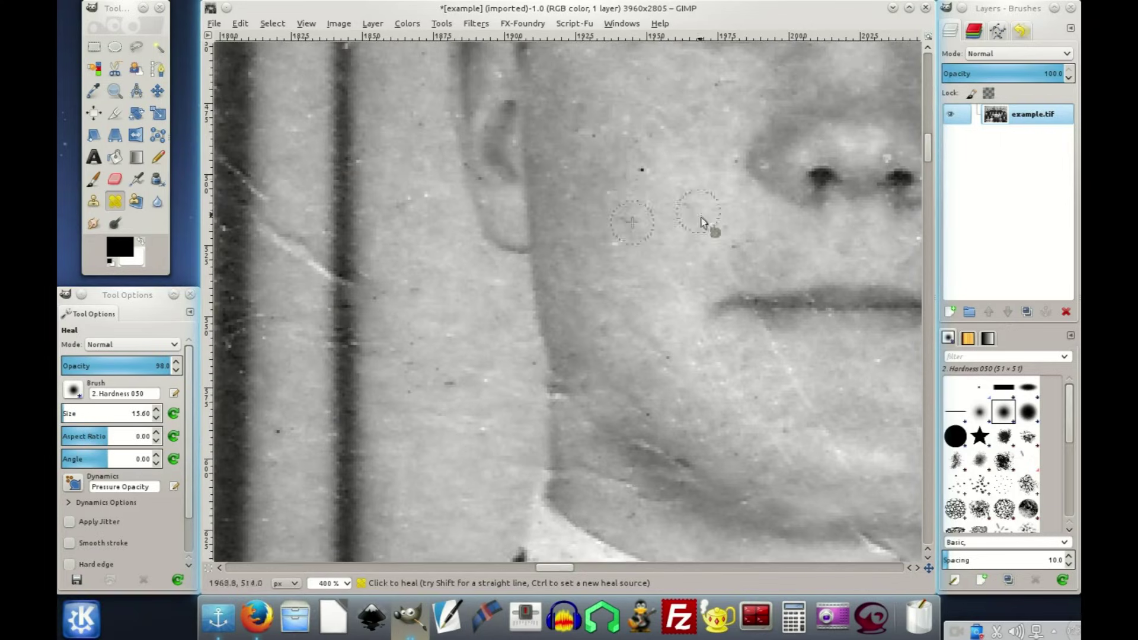
{"action": "scroll", "coordinate": [581, 435], "scroll_direction": "up", "scroll_amount": 5}
{"action": "scroll", "coordinate": [580, 436], "scroll_direction": "down", "scroll_amount": 5}
{"action": "scroll", "coordinate": [711, 317], "scroll_direction": "up", "scroll_amount": 5}
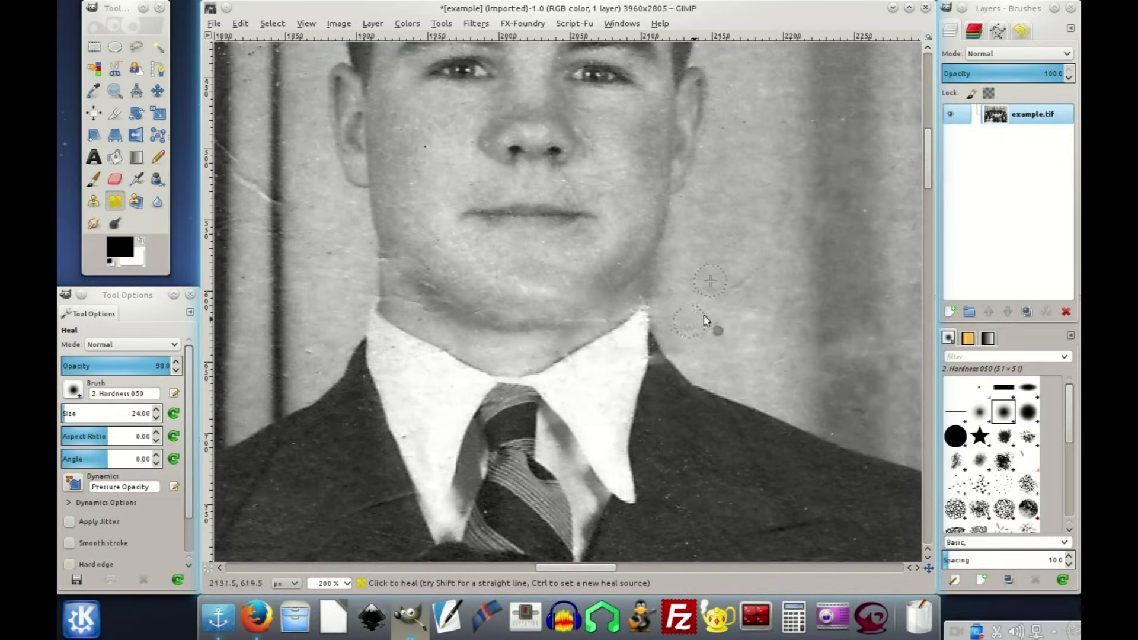
{"action": "scroll", "coordinate": [534, 352], "scroll_direction": "down", "scroll_amount": 3}
{"action": "scroll", "coordinate": [602, 305], "scroll_direction": "left", "scroll_amount": 5}
{"action": "scroll", "coordinate": [593, 326], "scroll_direction": "down", "scroll_amount": 4}
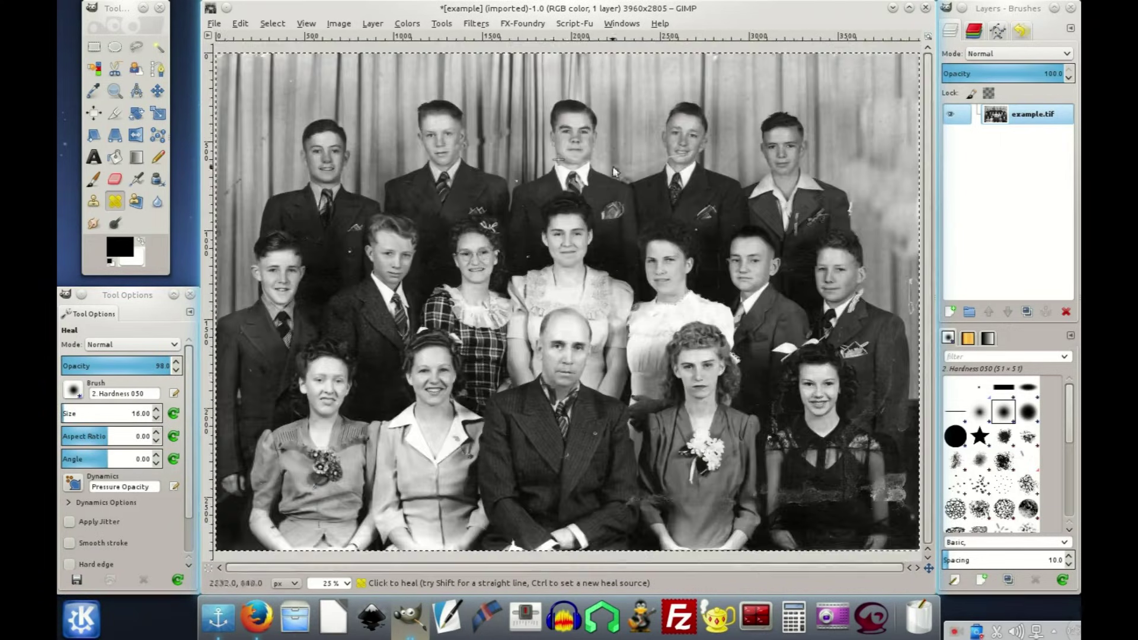
{"action": "scroll", "coordinate": [574, 345], "scroll_direction": "up", "scroll_amount": 3}
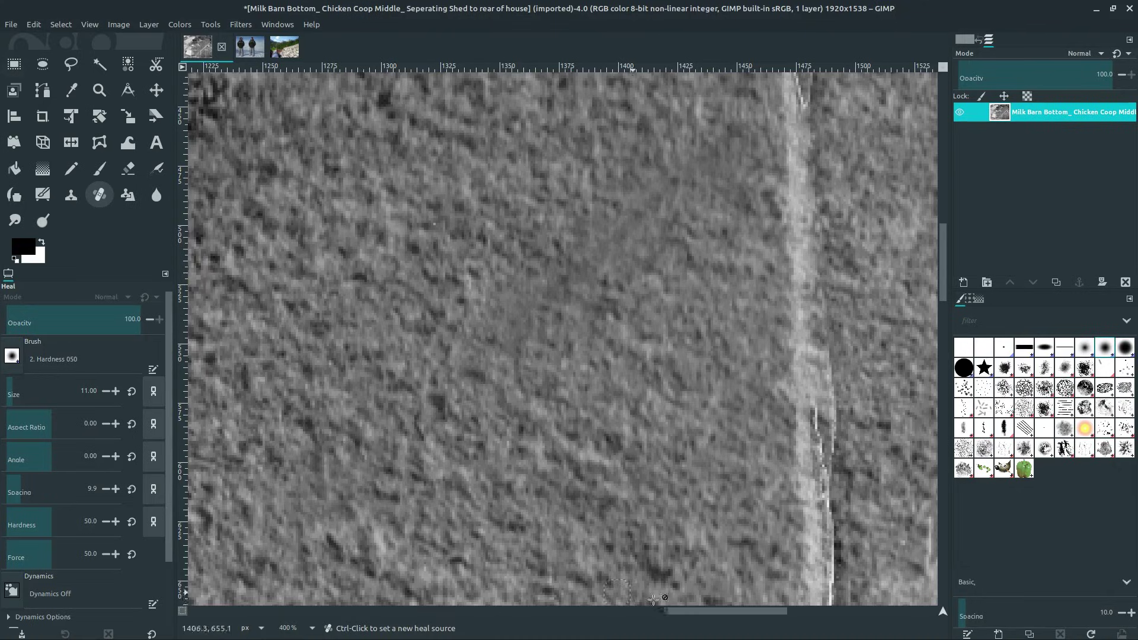
Examine the remaining creases around the house in the Milk Barn photo, and switch to the P1010879.JPG photo.
{"action": "left_click_drag", "start_coordinate": [680, 610], "coordinate": [560, 610]}
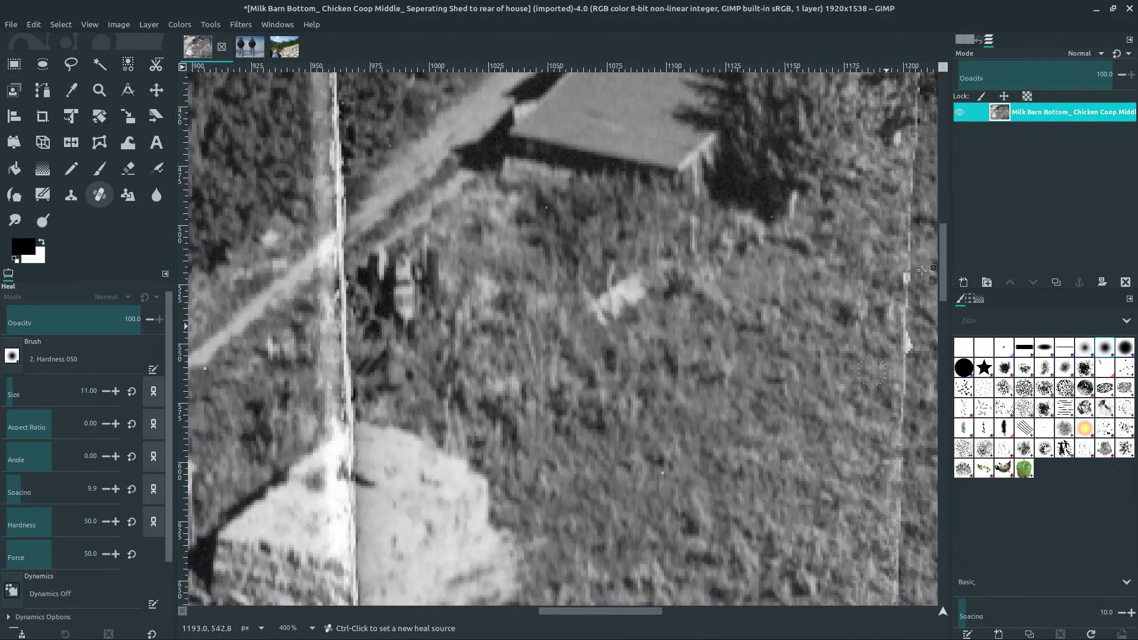
{"action": "left_click_drag", "start_coordinate": [941, 280], "coordinate": [968, 185]}
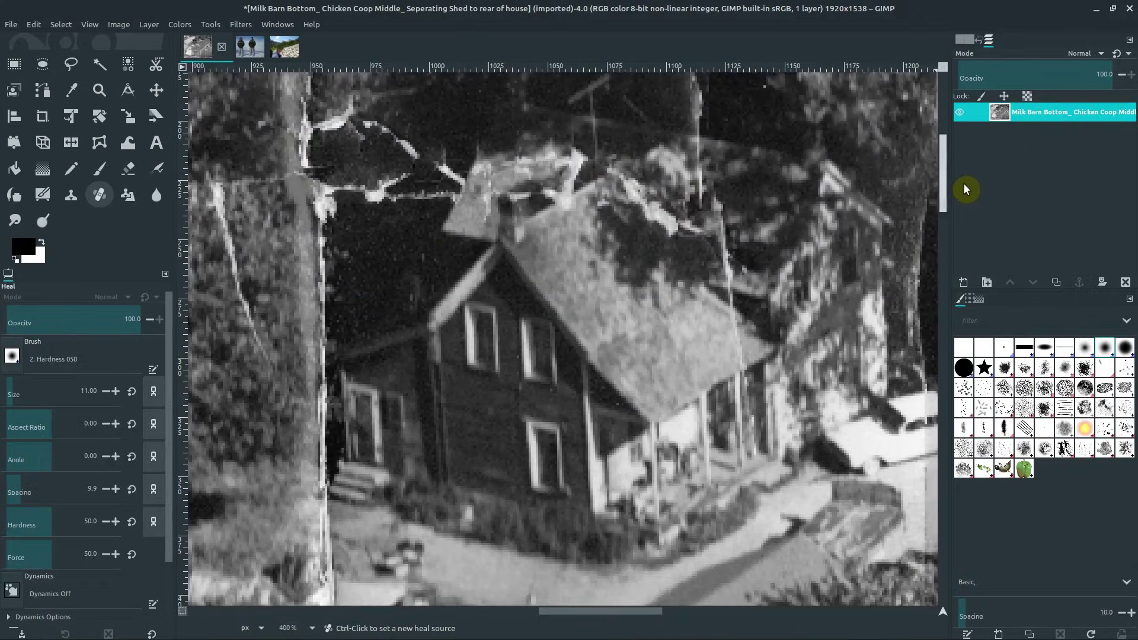
{"action": "left_click", "coordinate": [255, 46]}
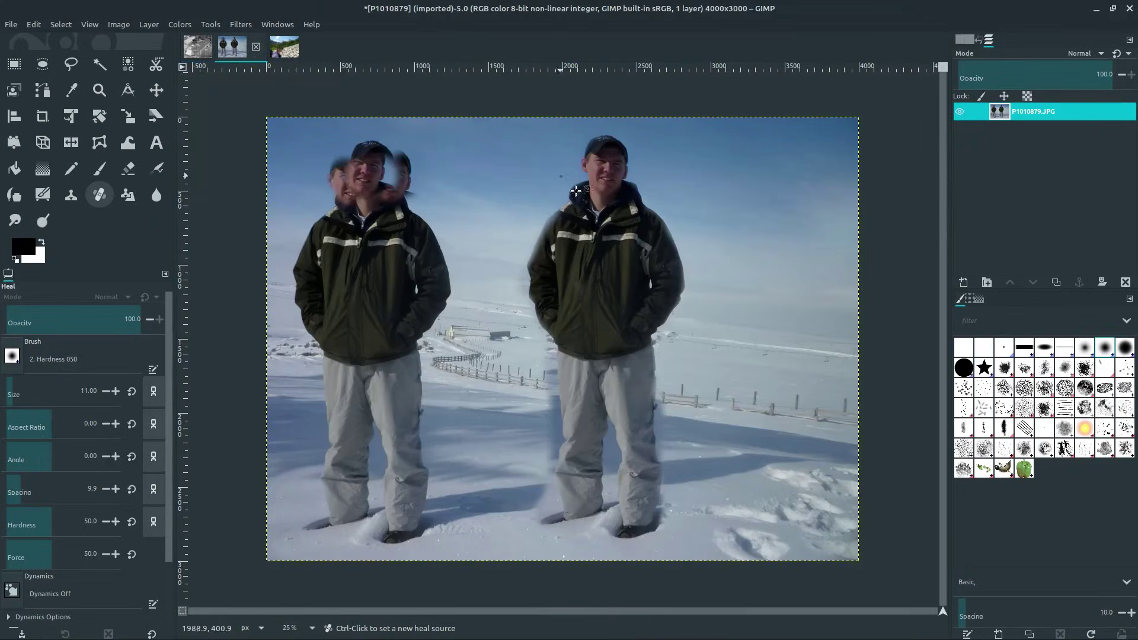